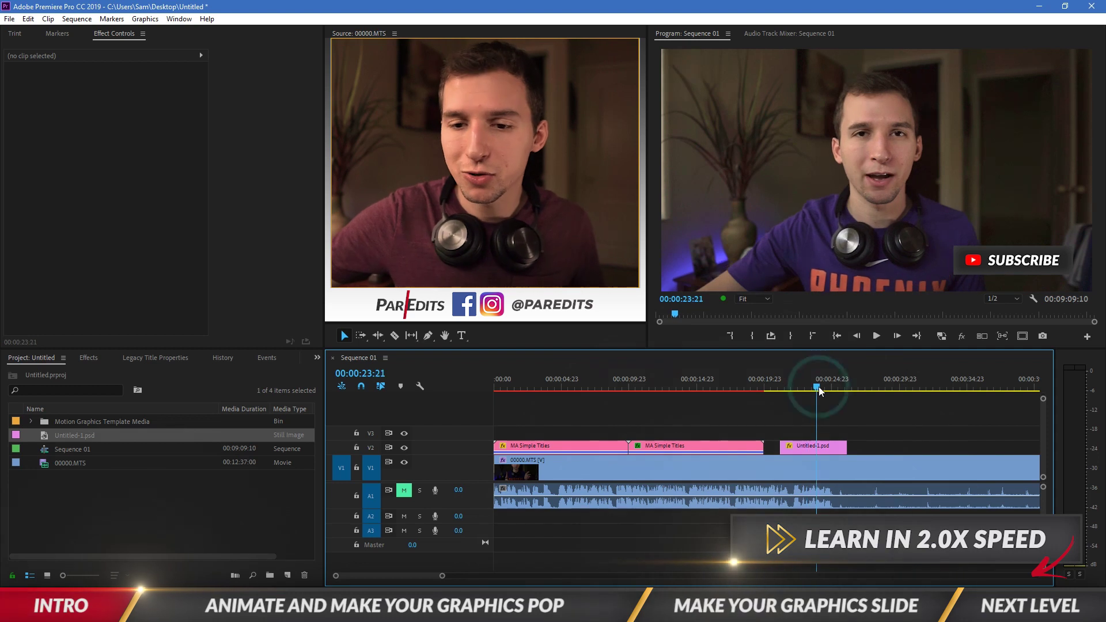
Preview the SUBSCRIBE graphic from 21:04 in the sequence
{"action": "left_click", "coordinate": [779, 381]}
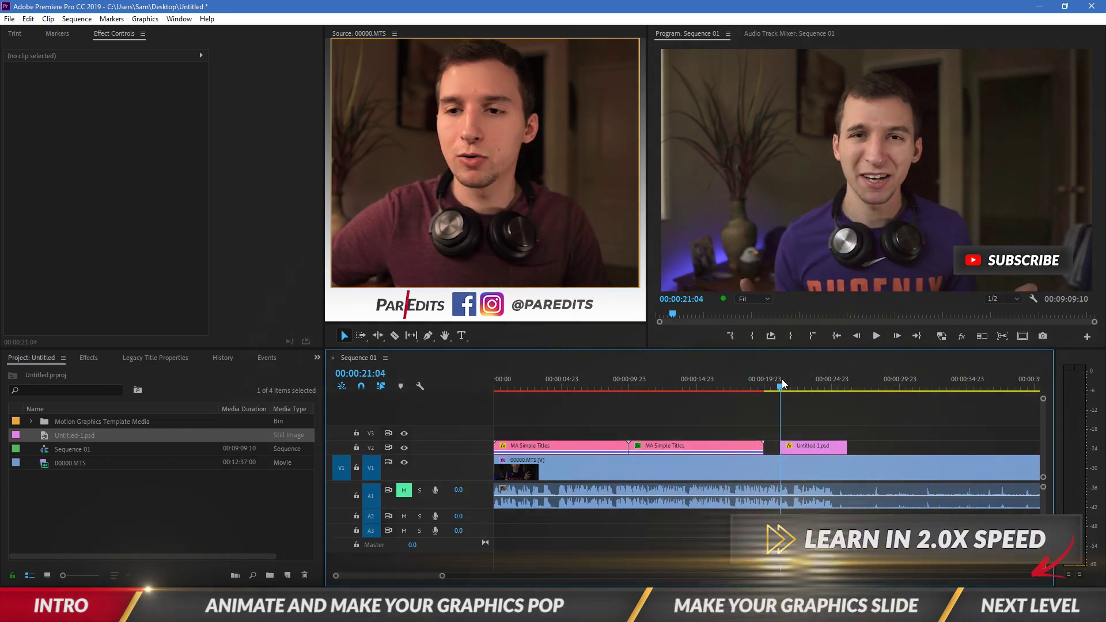
{"action": "key", "text": "space"}
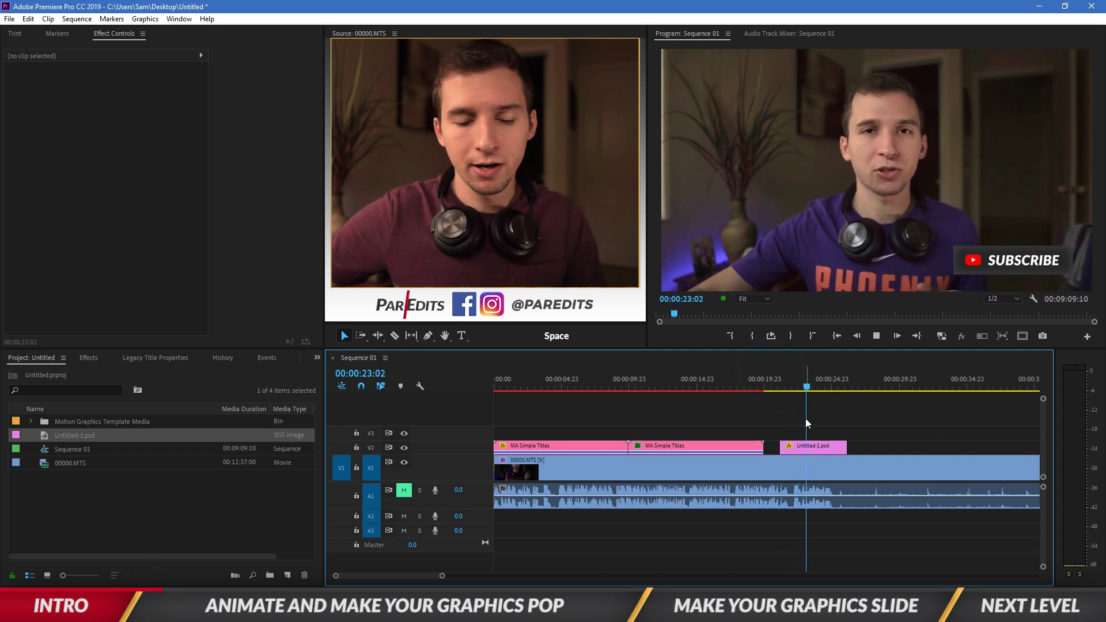
{"action": "key", "text": "space"}
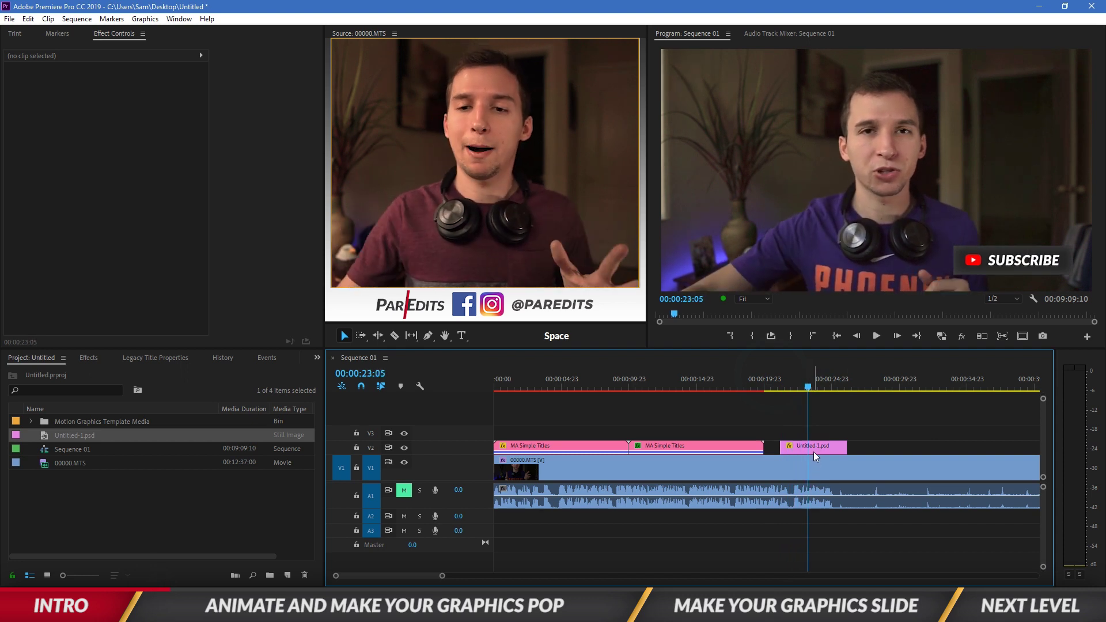
Show the Untitled-1.psd clip's Motion settings at its first frame, 21:04
{"action": "left_click", "coordinate": [813, 448]}
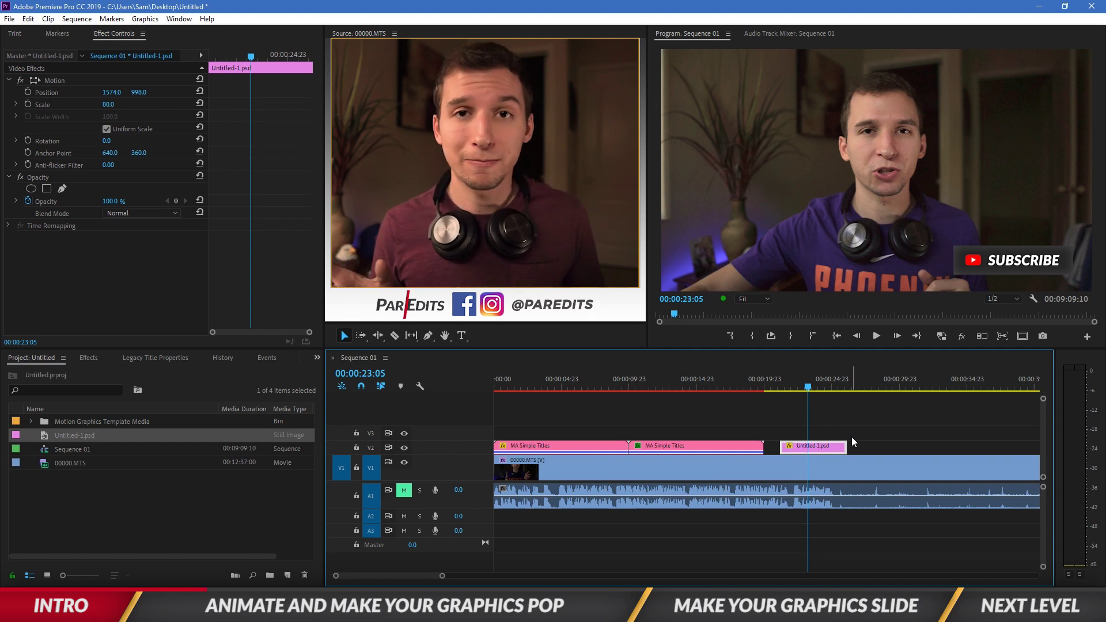
{"action": "left_click_drag", "start_coordinate": [805, 387], "coordinate": [779, 386]}
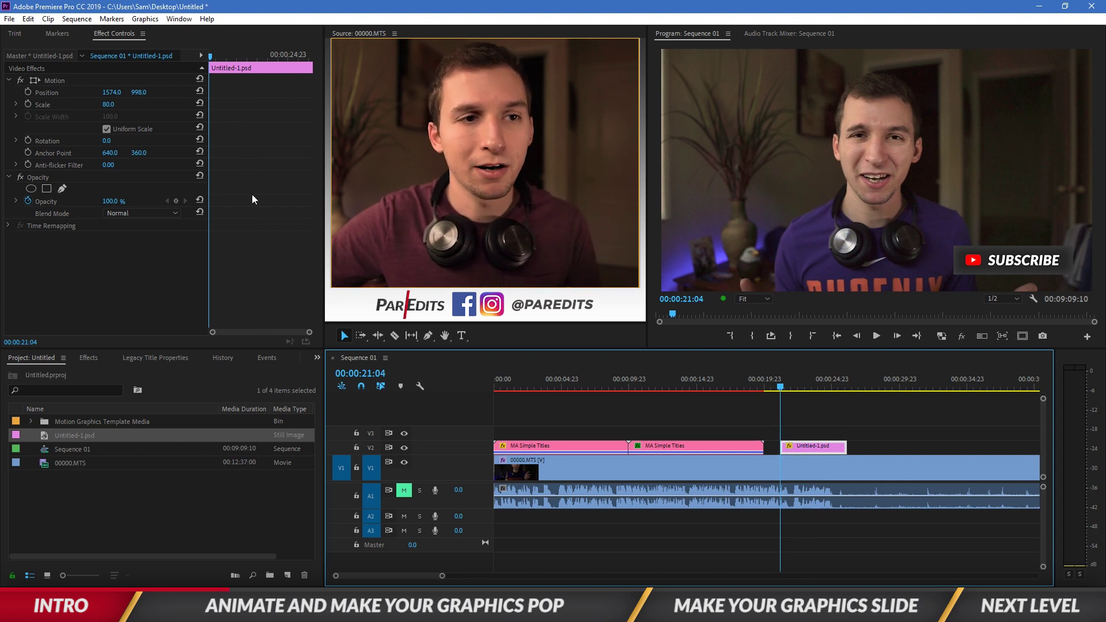
{"action": "left_click", "coordinate": [55, 80]}
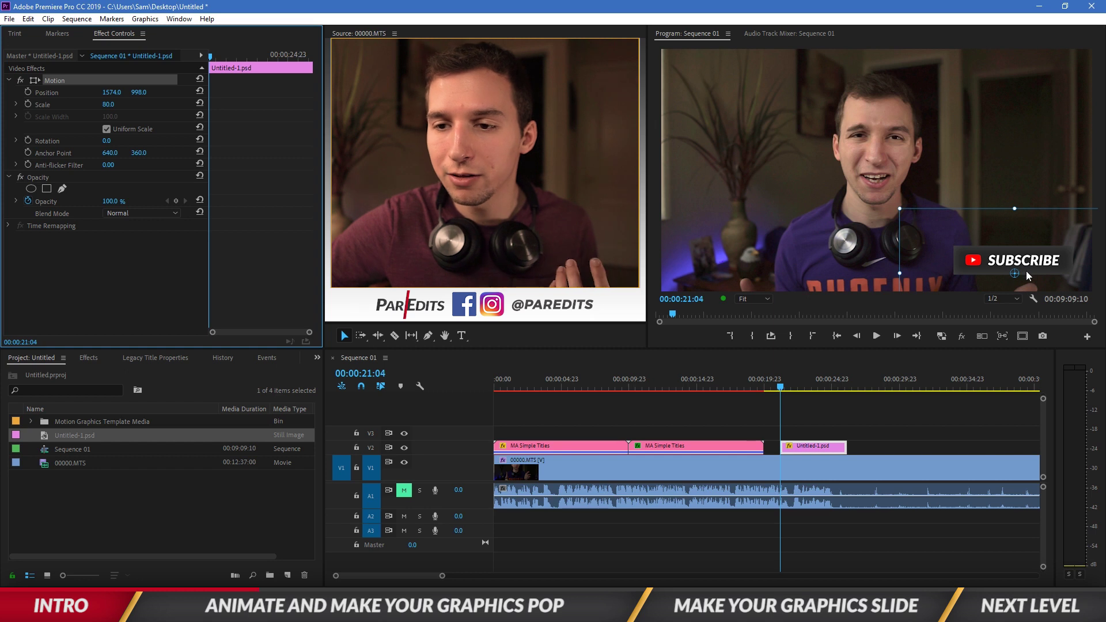
Place the graphic's anchor point on the SUBSCRIBE badge at 655.4, 289.3
{"action": "left_click_drag", "start_coordinate": [1015, 275], "coordinate": [1014, 278]}
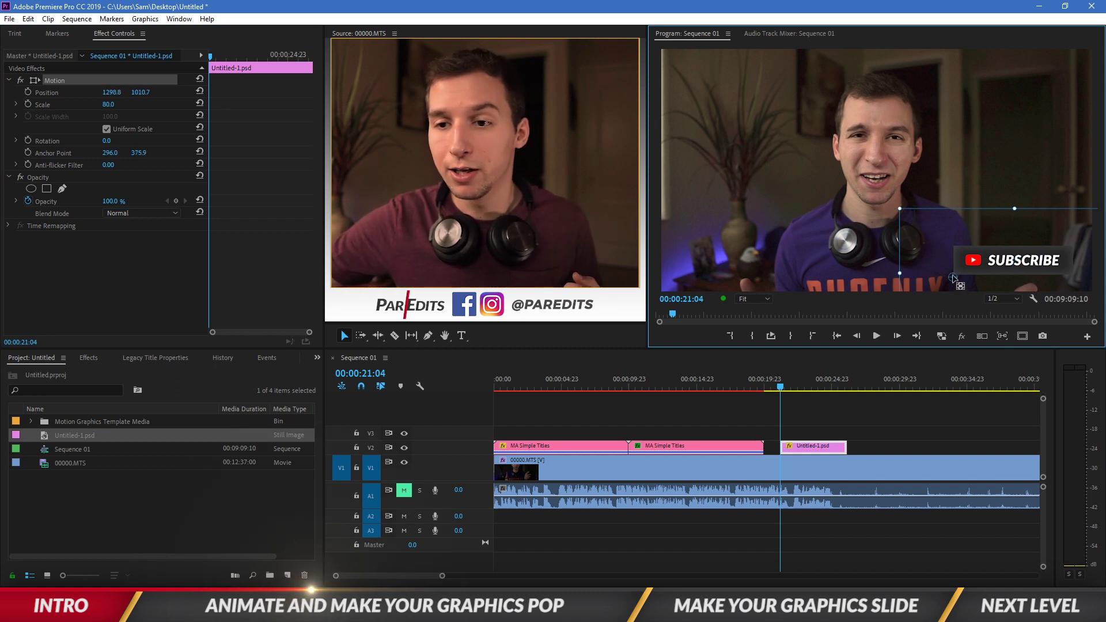
{"action": "left_click_drag", "start_coordinate": [953, 274], "coordinate": [1064, 270]}
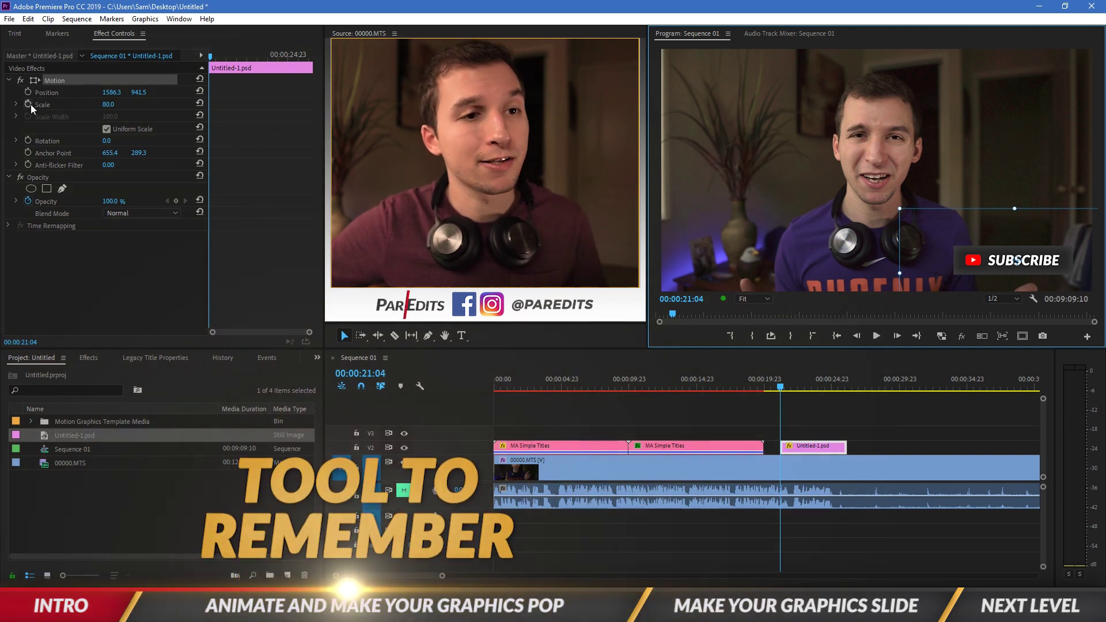
Keyframe Scale at 80, then 90 two frames later, and step ahead for the return
{"action": "left_click", "coordinate": [28, 105]}
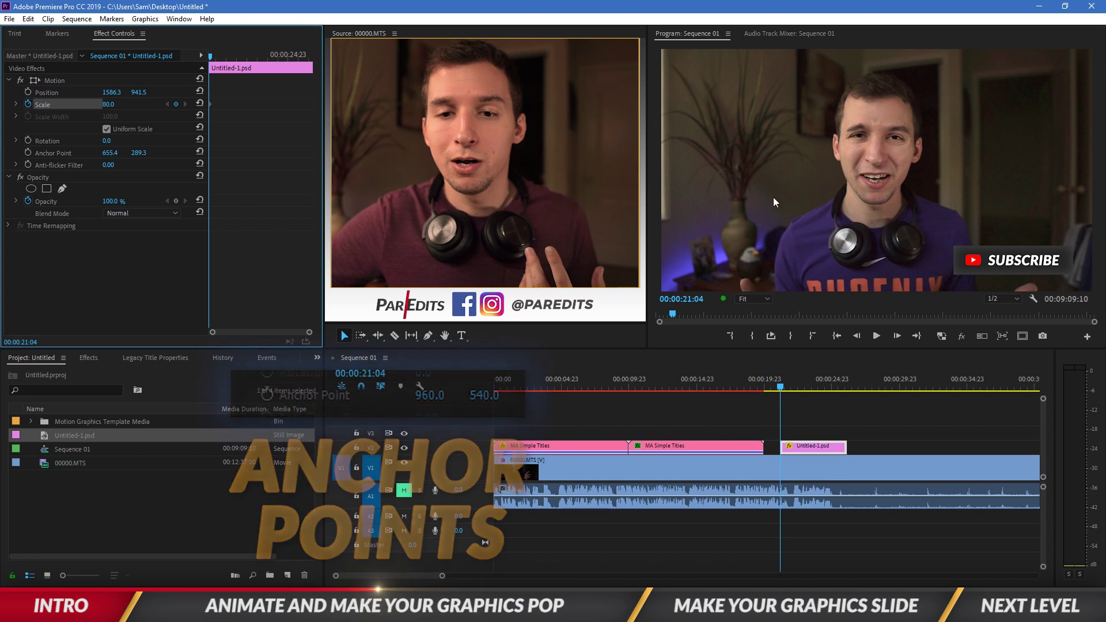
{"action": "key", "text": "Right"}
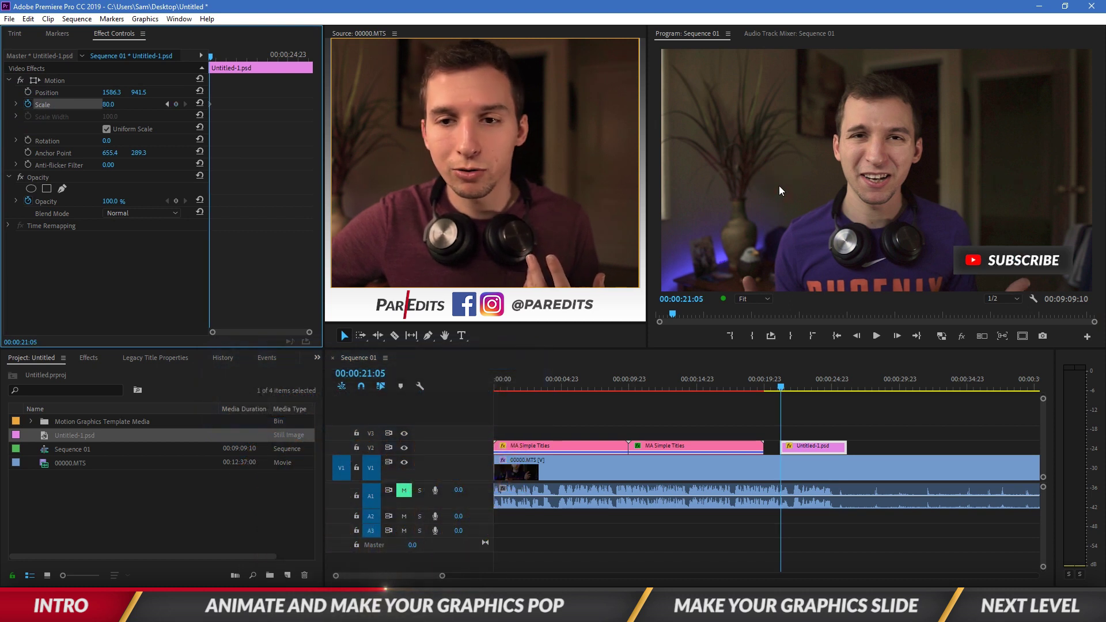
{"action": "key", "text": "Right"}
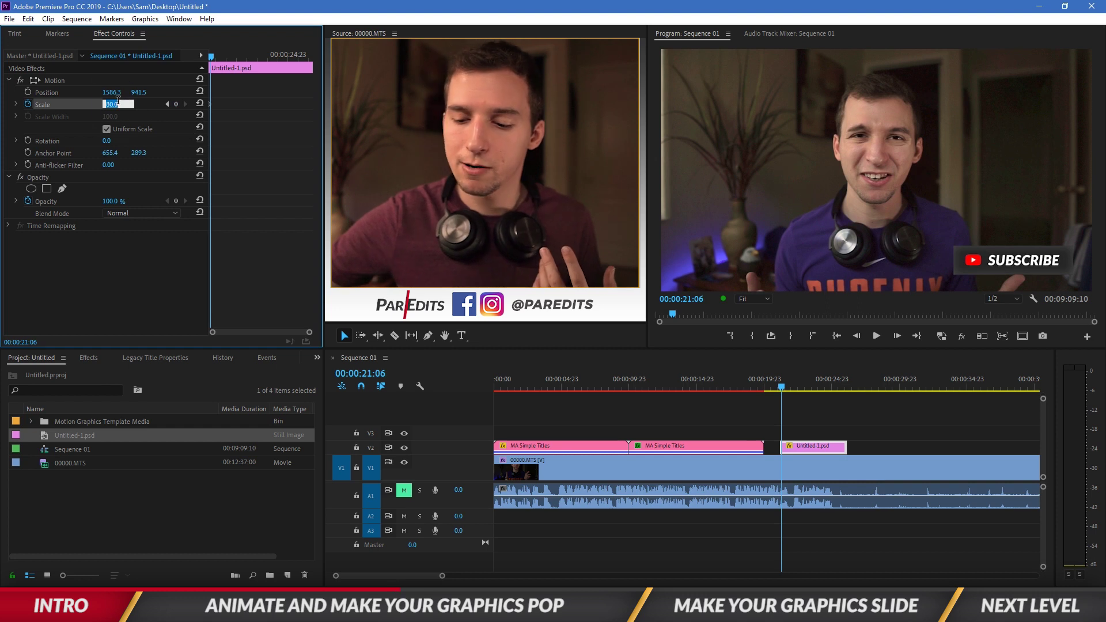
{"action": "type", "text": "90"}
{"action": "key", "text": "Return"}
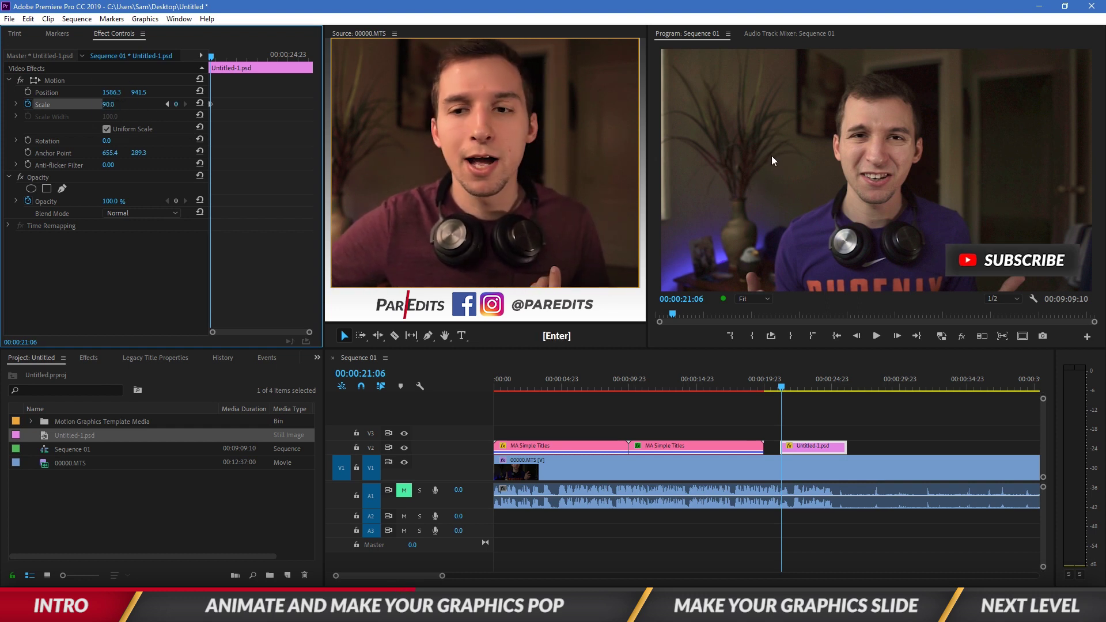
{"action": "key", "text": "Right"}
{"action": "key", "text": "Right"}
{"action": "key", "text": "Right"}
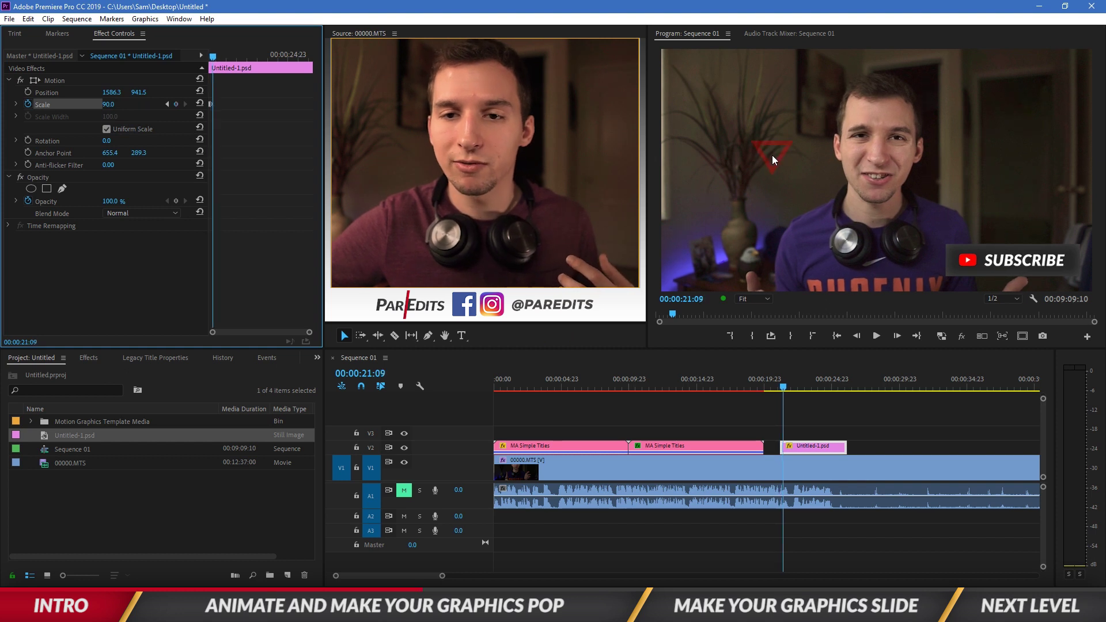
{"action": "key", "text": "Right"}
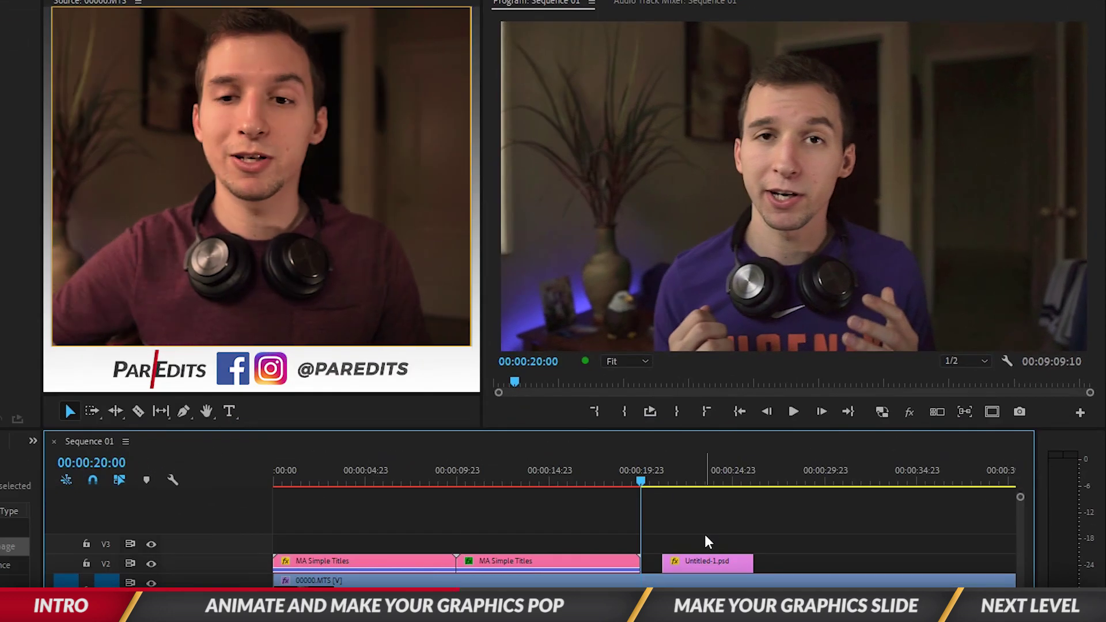
{"action": "key", "text": "space"}
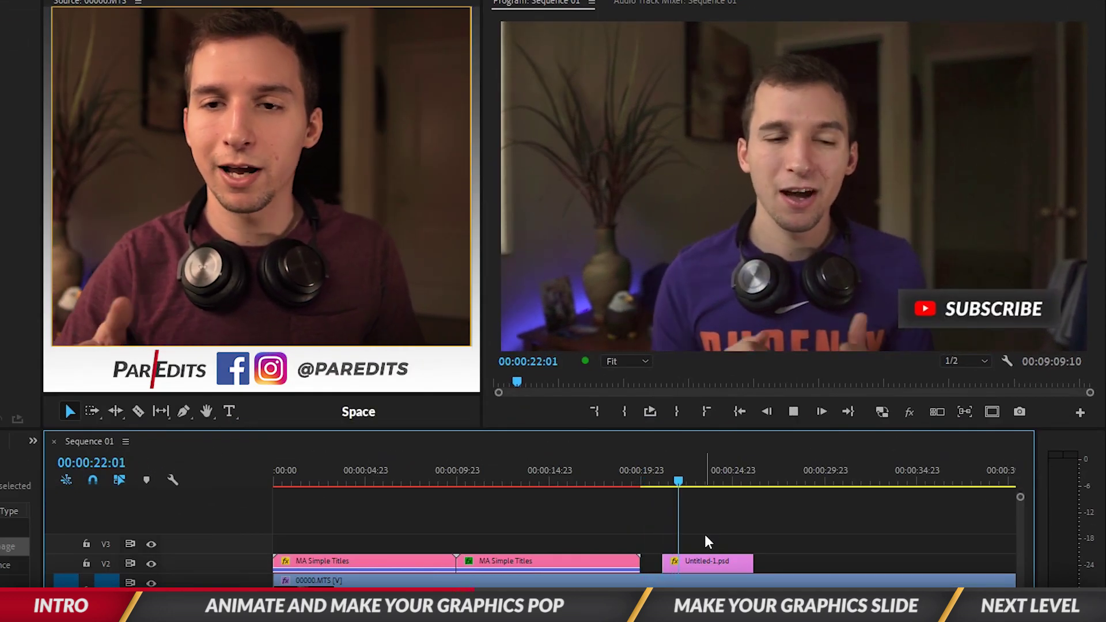
{"action": "key", "text": "space"}
{"action": "left_click", "coordinate": [657, 482]}
{"action": "key", "text": "space"}
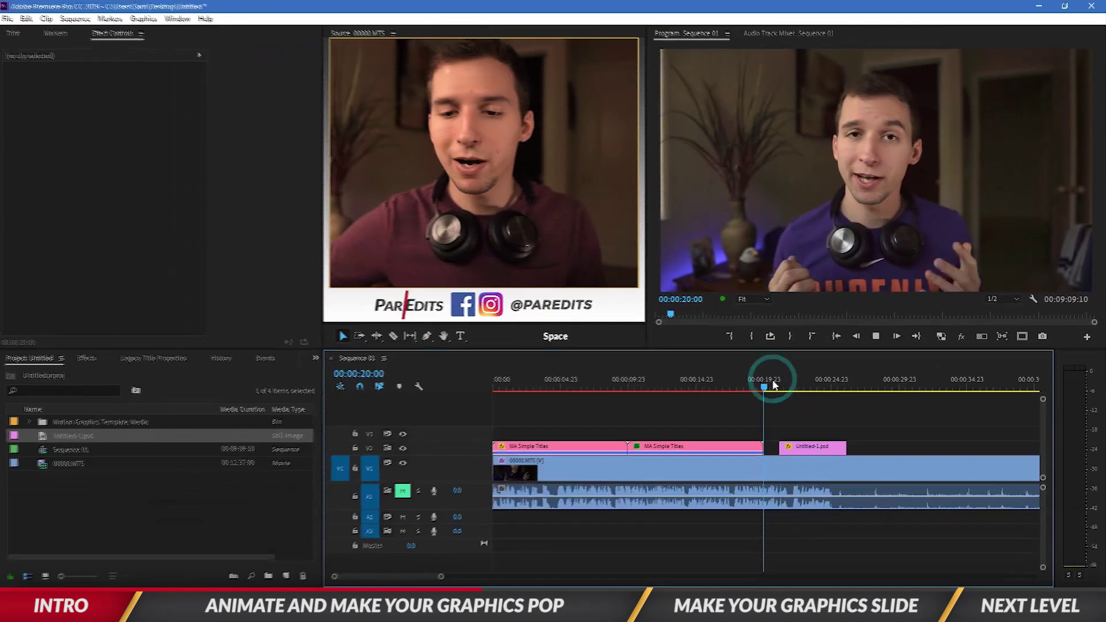
{"action": "key", "text": "space"}
{"action": "left_click", "coordinate": [812, 446]}
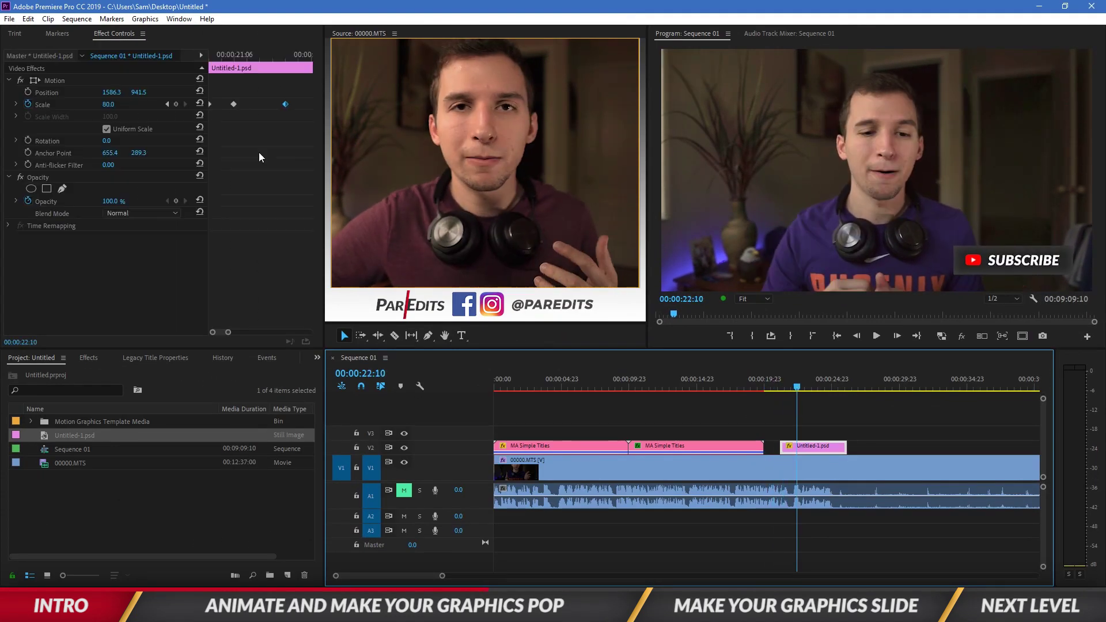
Shift the 90 Scale keyframe one frame earlier for a quicker pop
{"action": "left_click", "coordinate": [235, 61]}
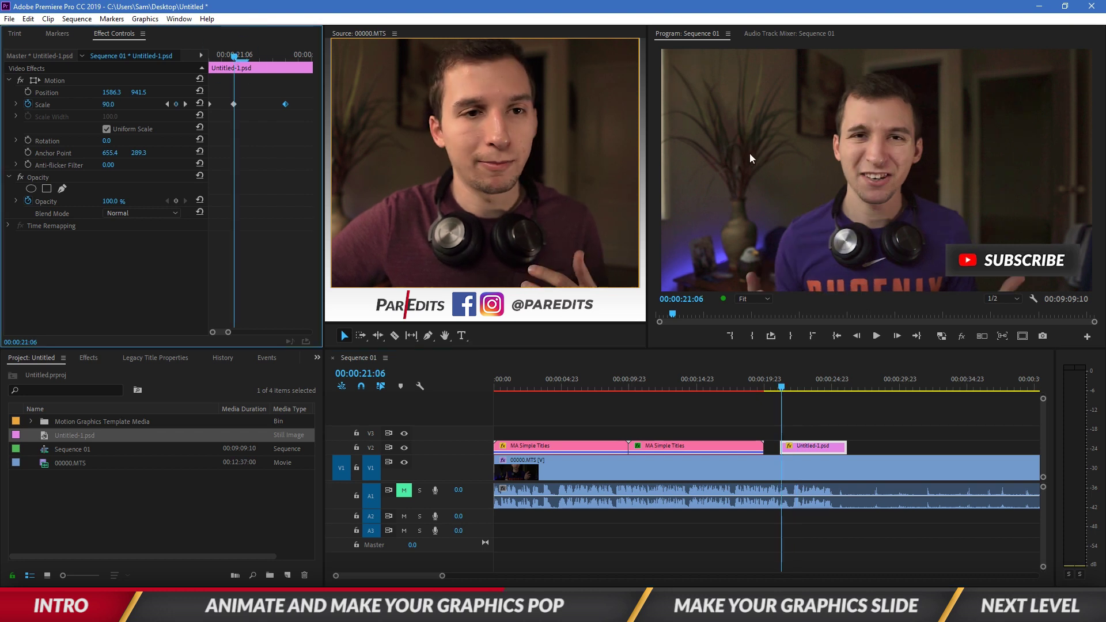
{"action": "key", "text": "Left"}
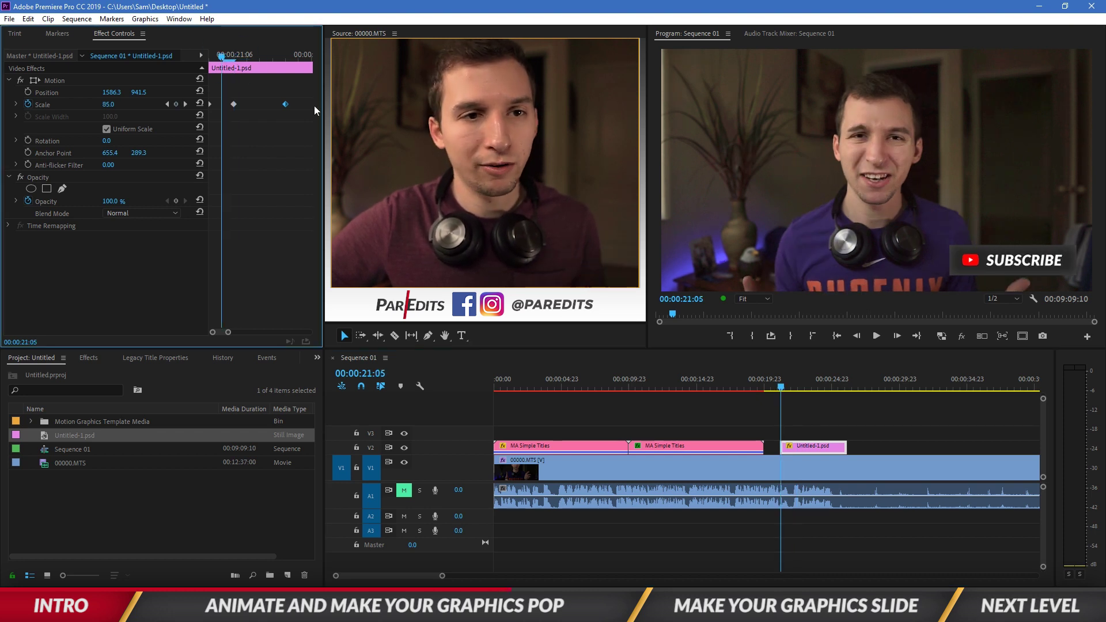
{"action": "left_click_drag", "start_coordinate": [233, 104], "coordinate": [223, 104]}
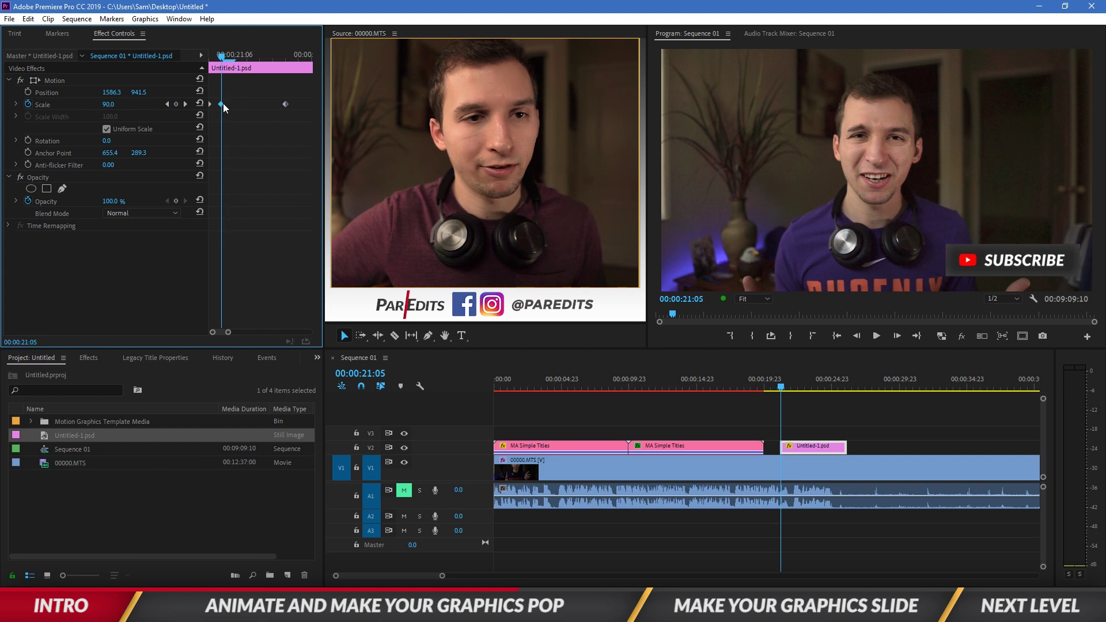
{"action": "mouse_move", "coordinate": [238, 57]}
{"action": "left_mouse_down"}
{"action": "mouse_move", "coordinate": [287, 57]}
{"action": "mouse_move", "coordinate": [272, 58]}
{"action": "left_mouse_up"}
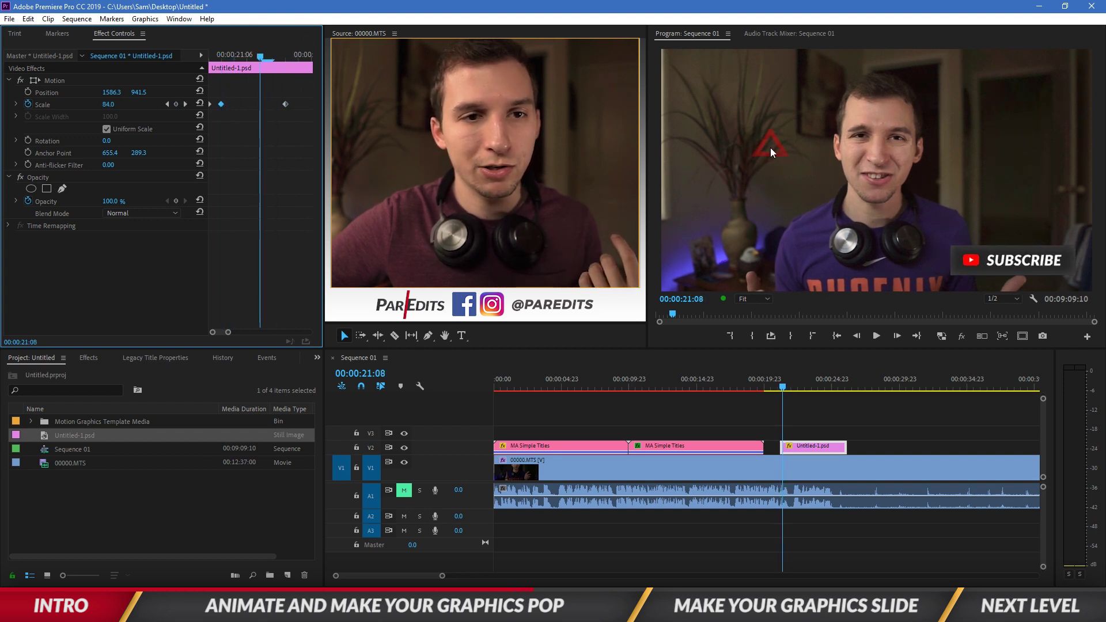
{"action": "key", "text": "Left"}
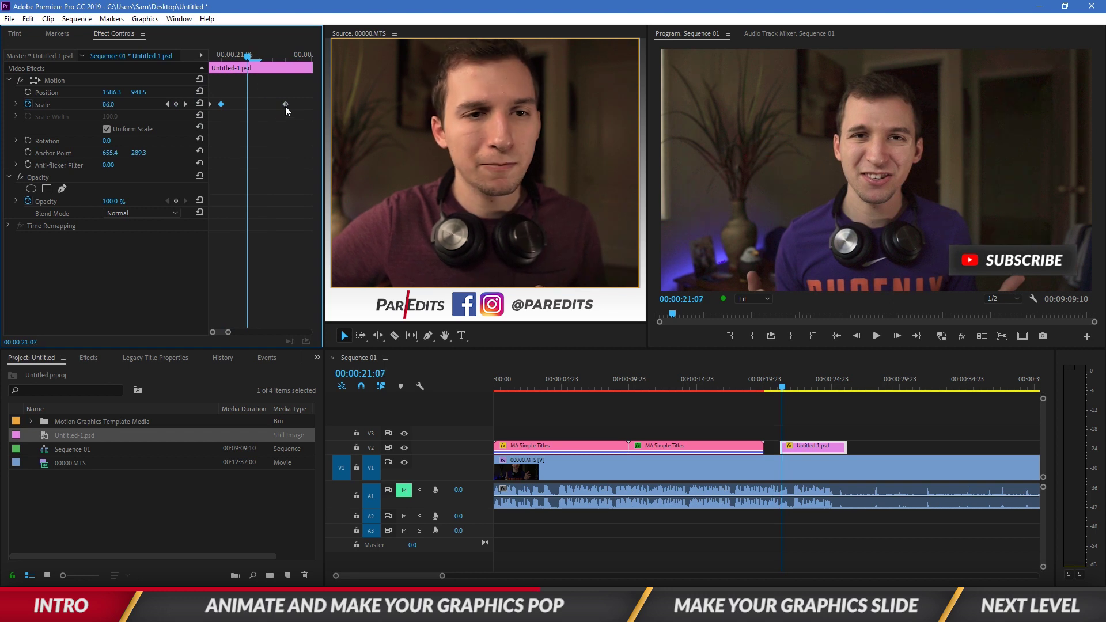
Replay the sequence from just before the graphic to check the faster pop
{"action": "left_click", "coordinate": [792, 416]}
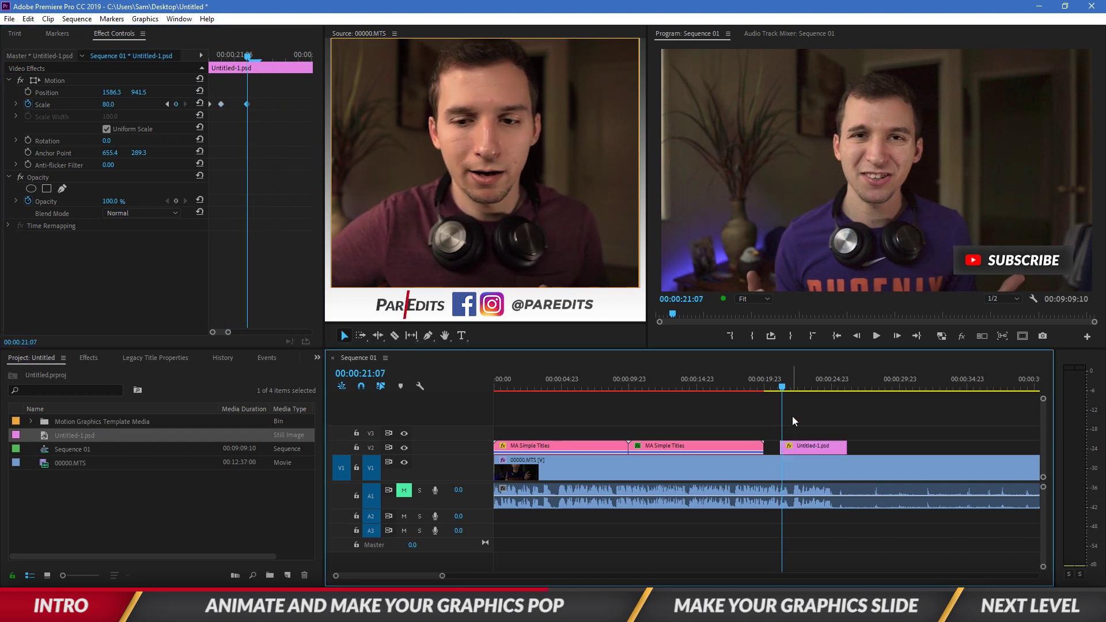
{"action": "left_click", "coordinate": [754, 379]}
{"action": "key", "text": "space"}
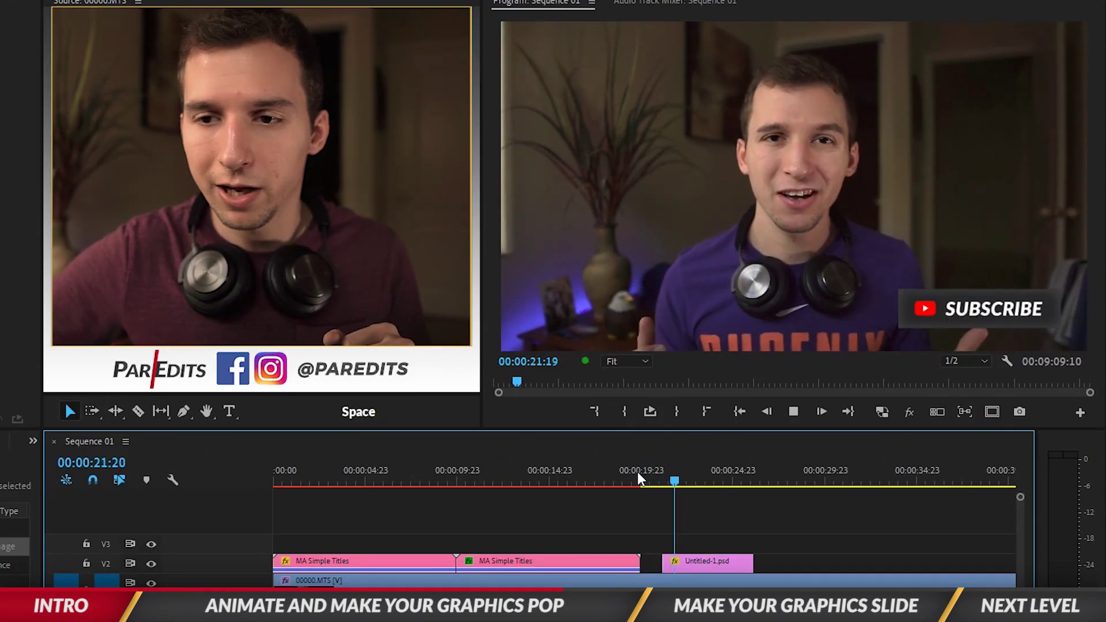
{"action": "left_click", "coordinate": [651, 475]}
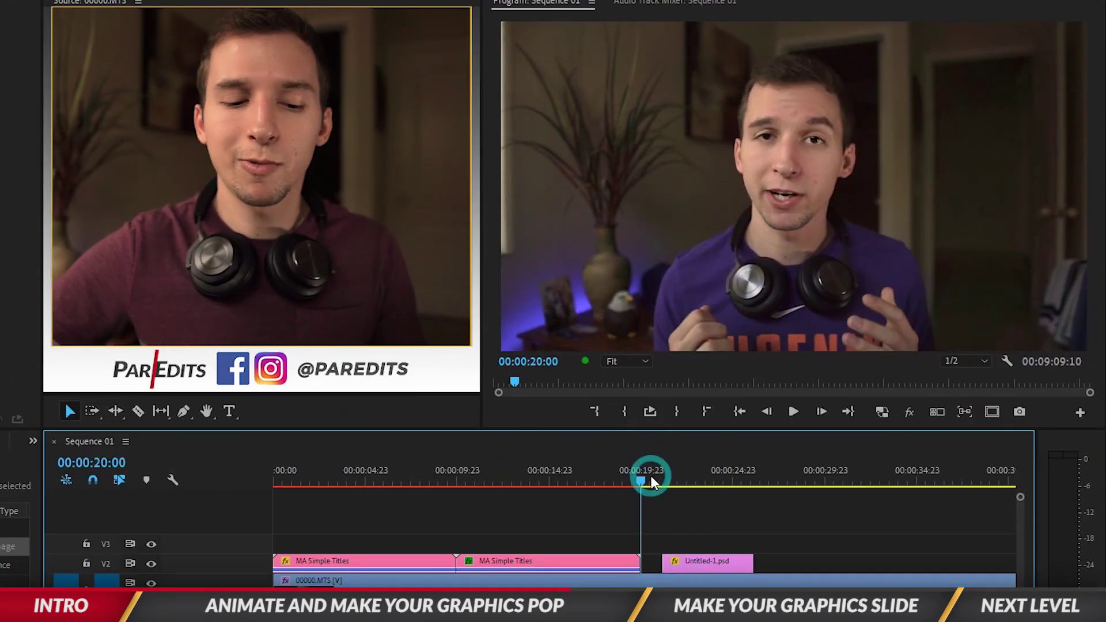
{"action": "key", "text": "space"}
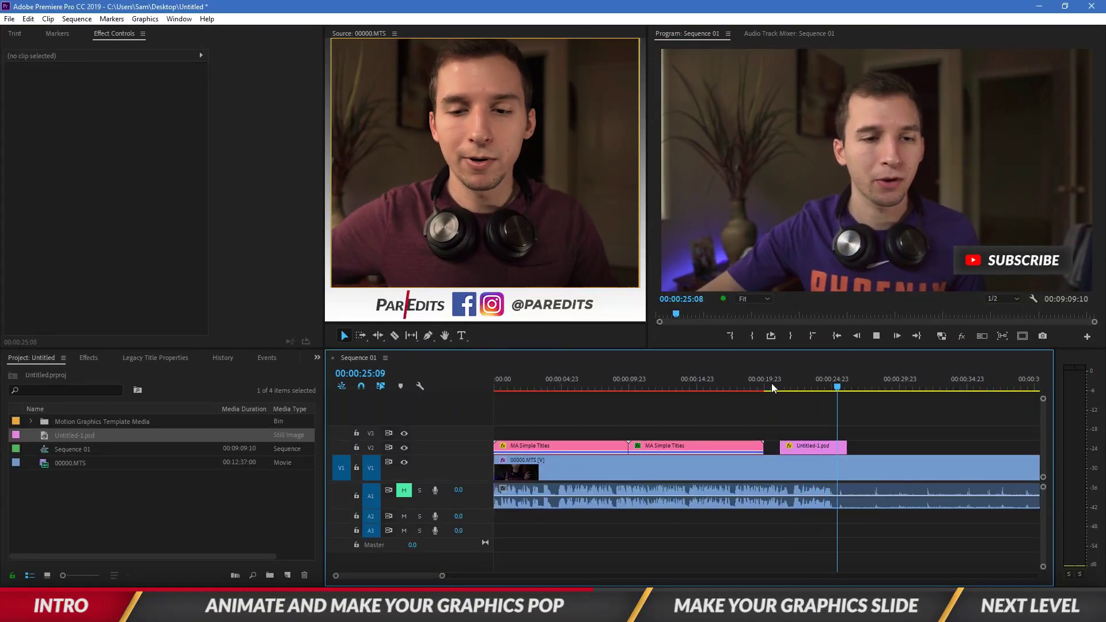
Add the default crossfade to the end of the Untitled-1.psd clip with Ctrl+D
{"action": "key", "text": "space"}
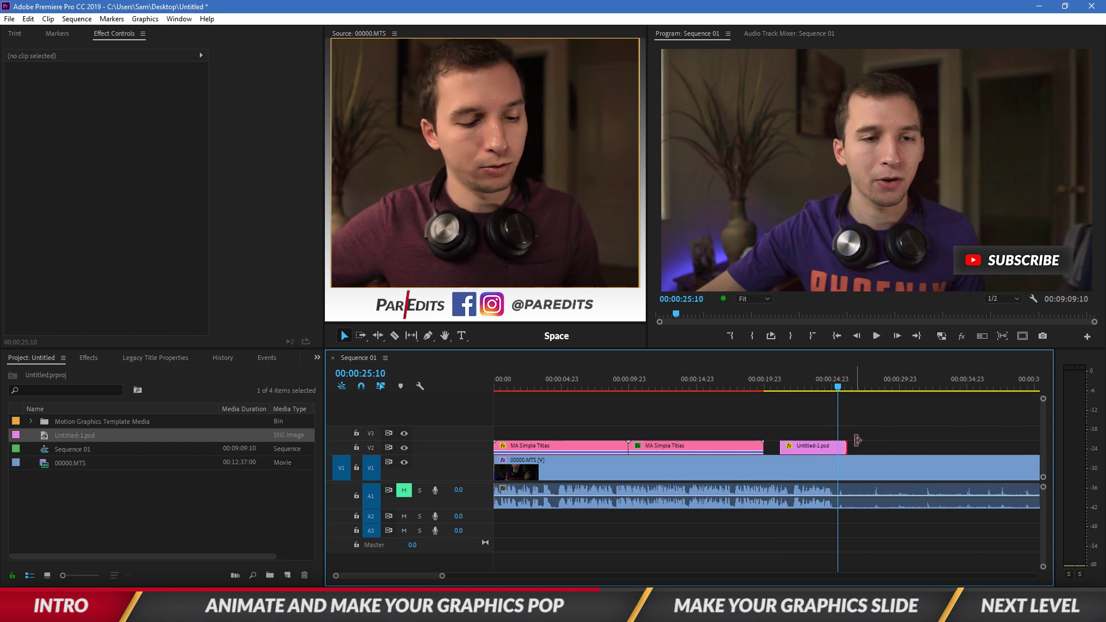
{"action": "key", "text": "ctrl"}
{"action": "key", "text": "ctrl+d"}
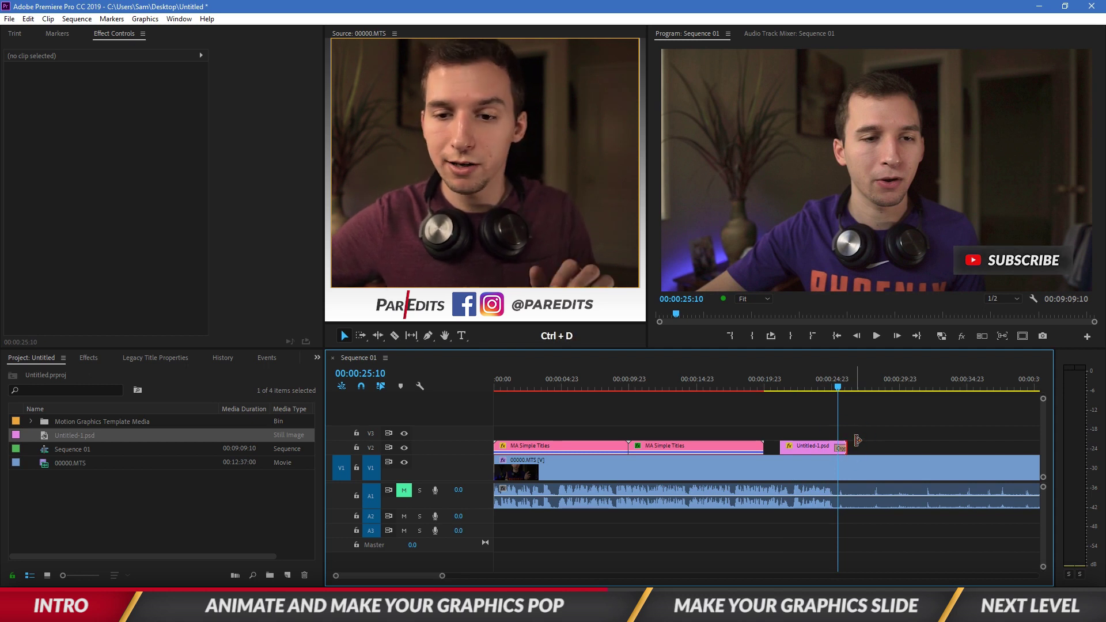
Replay the graphic's new fade-out and reselect the Untitled-1.psd clip
{"action": "left_click", "coordinate": [782, 385]}
{"action": "key", "text": "space"}
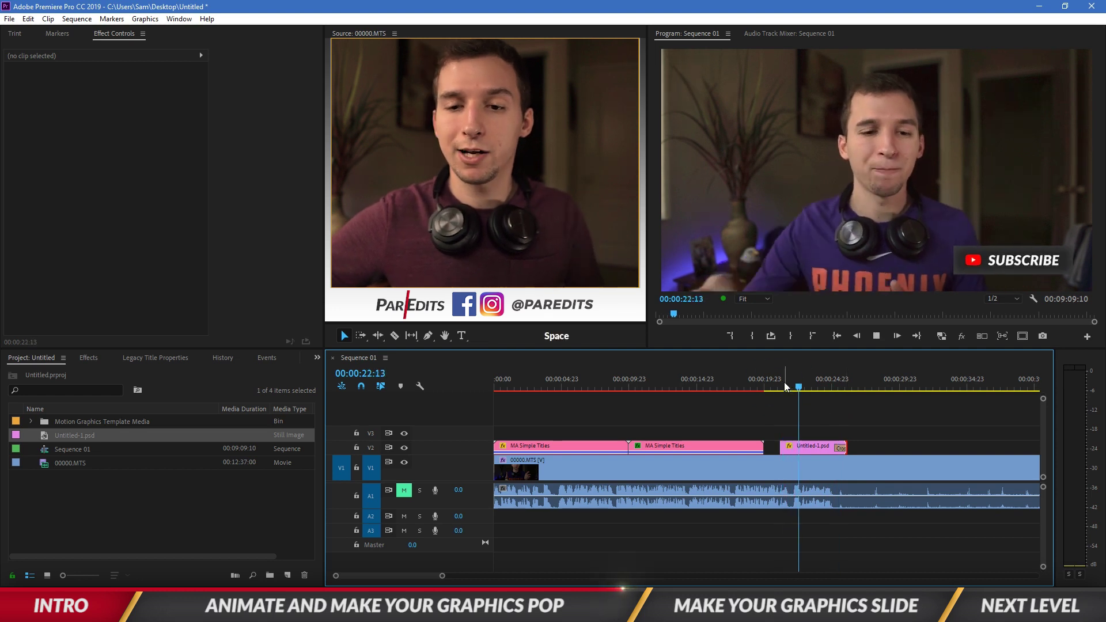
{"action": "left_click", "coordinate": [777, 386]}
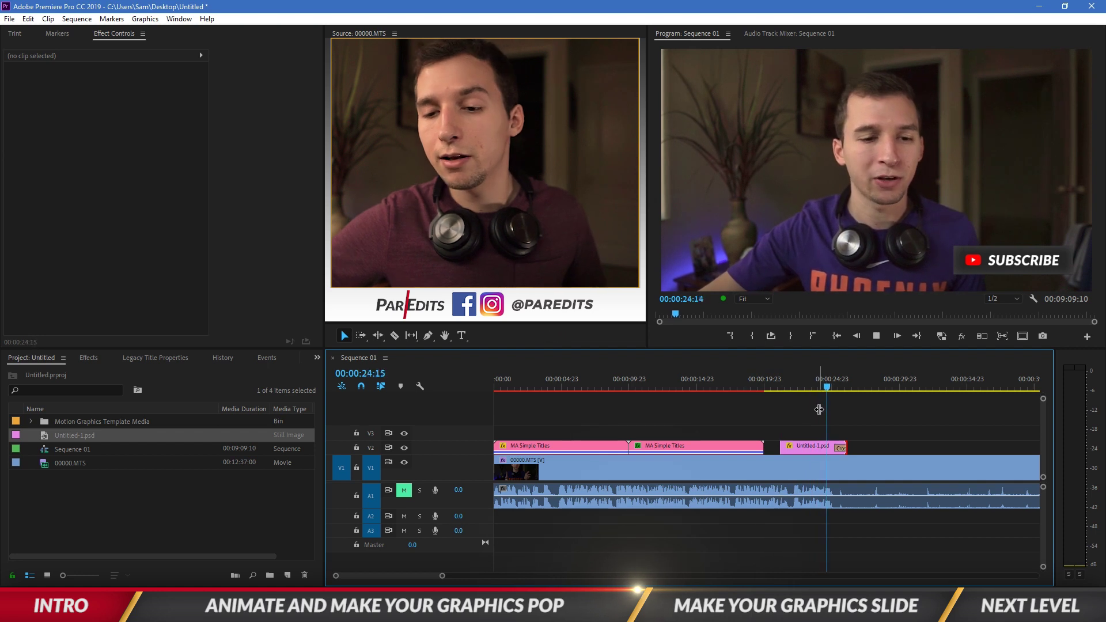
{"action": "left_click", "coordinate": [818, 410]}
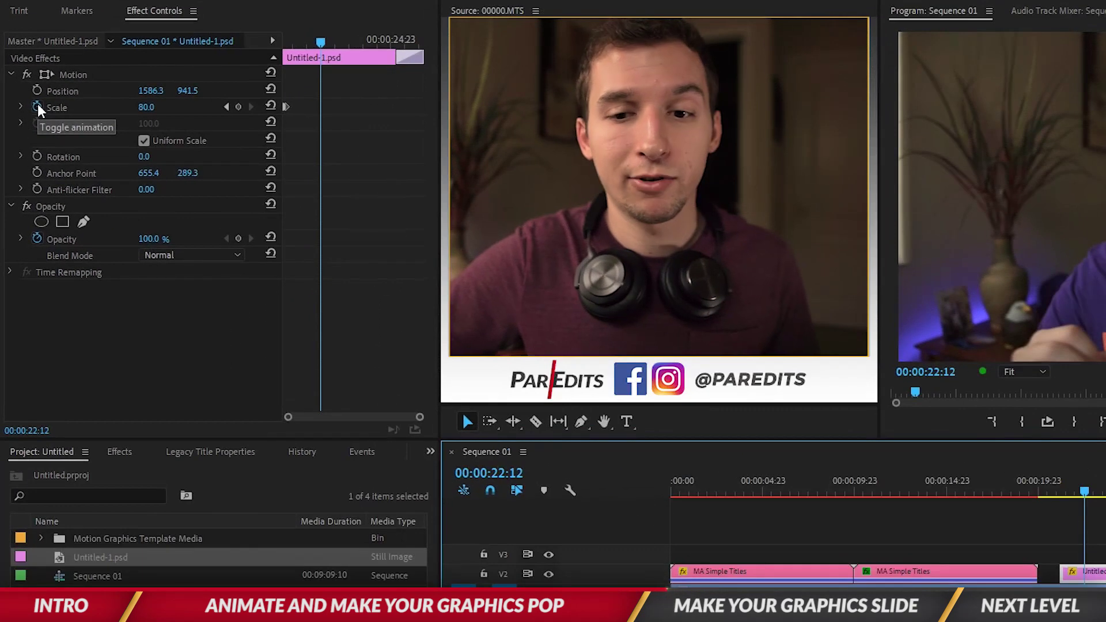
Turn off Scale animation, confirming deletion of its keyframes, leaving scale at 80
{"action": "left_click", "coordinate": [38, 106]}
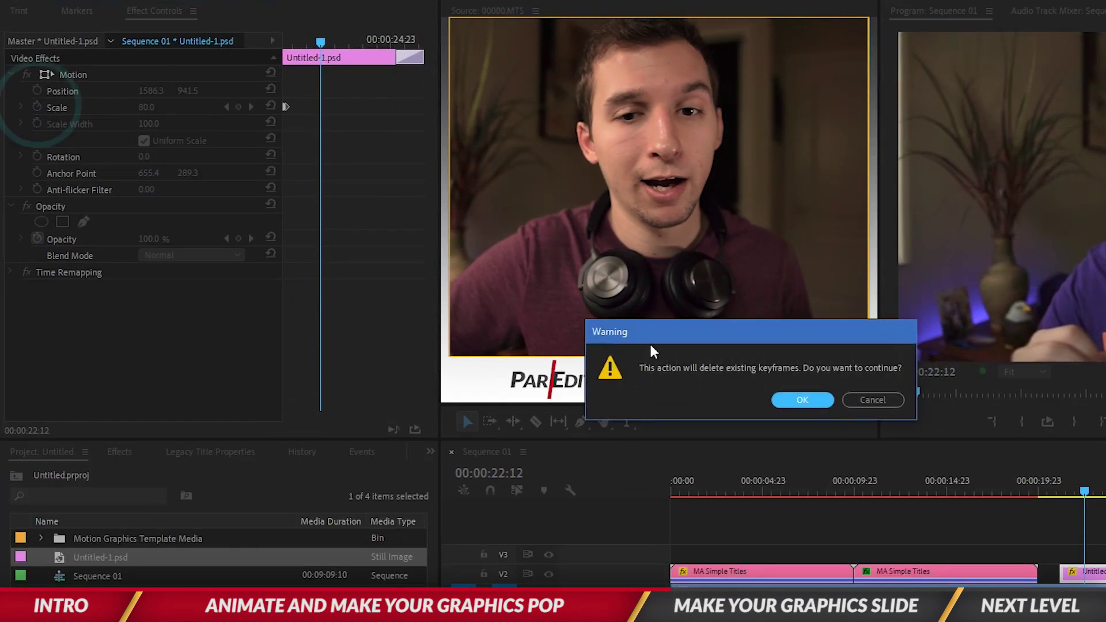
{"action": "left_click", "coordinate": [804, 401]}
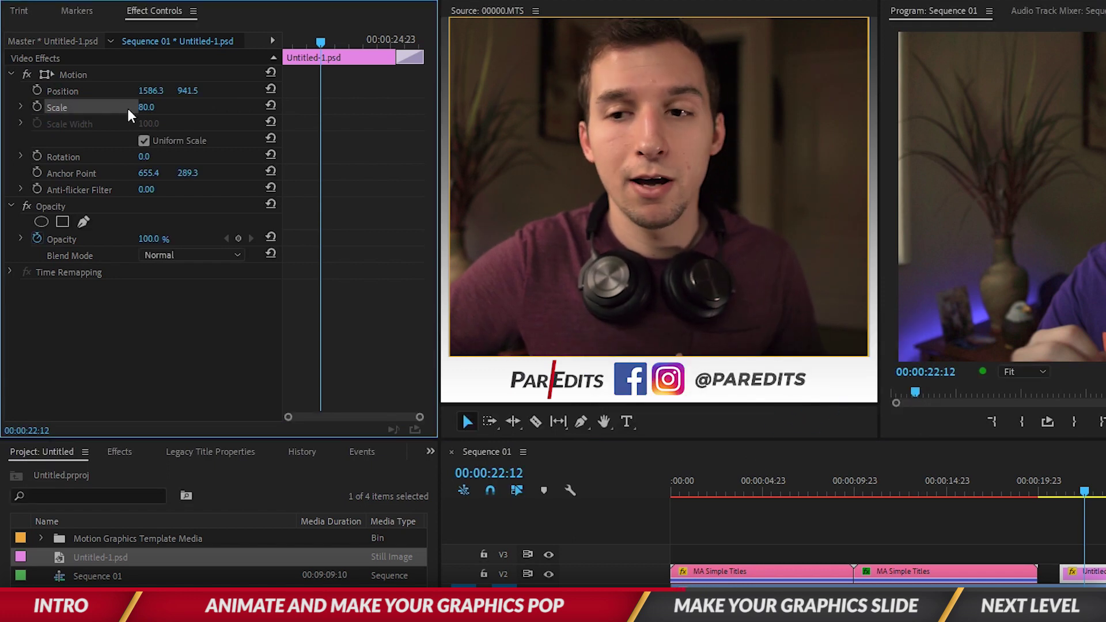
Start Position keyframes with the graphic offscreen right at X about 2218
{"action": "left_click", "coordinate": [38, 91]}
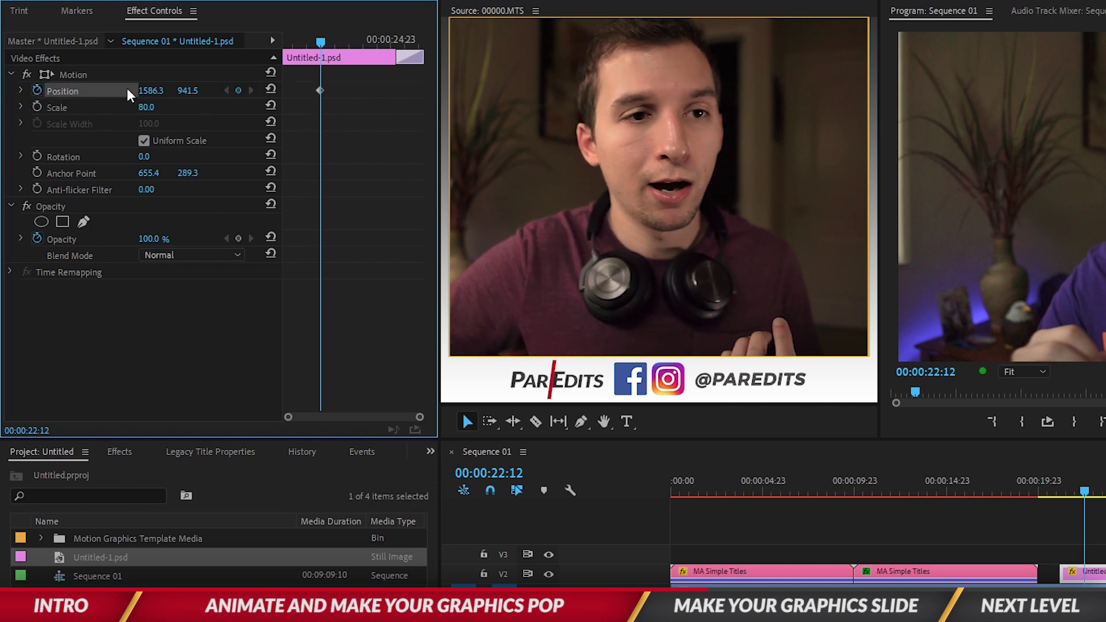
{"action": "left_click_drag", "start_coordinate": [150, 91], "coordinate": [242, 88]}
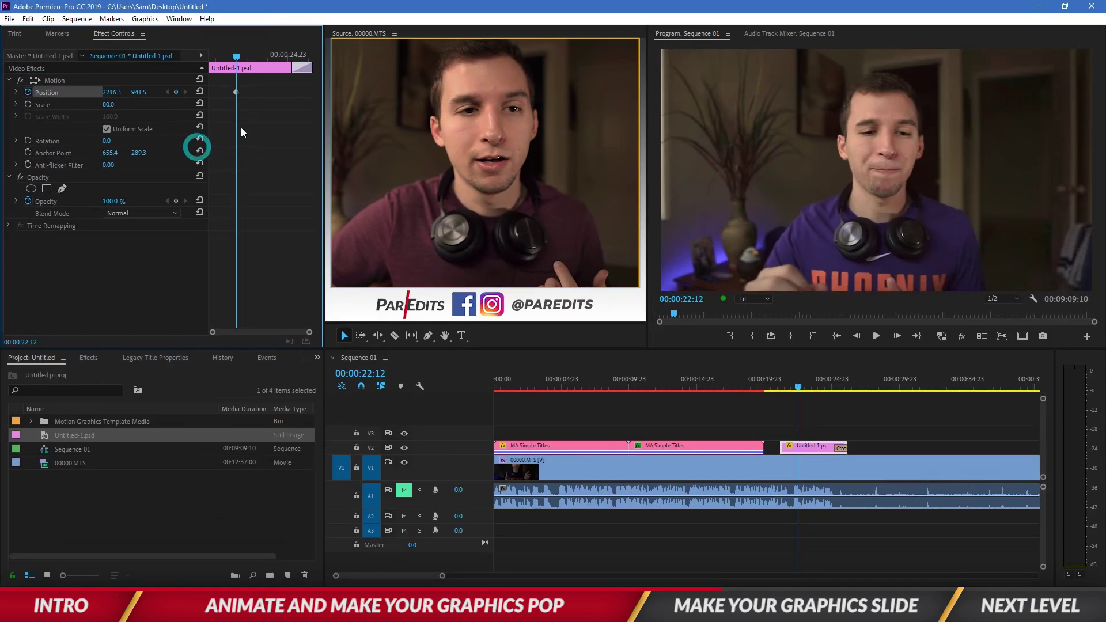
{"action": "left_click_drag", "start_coordinate": [241, 87], "coordinate": [224, 87]}
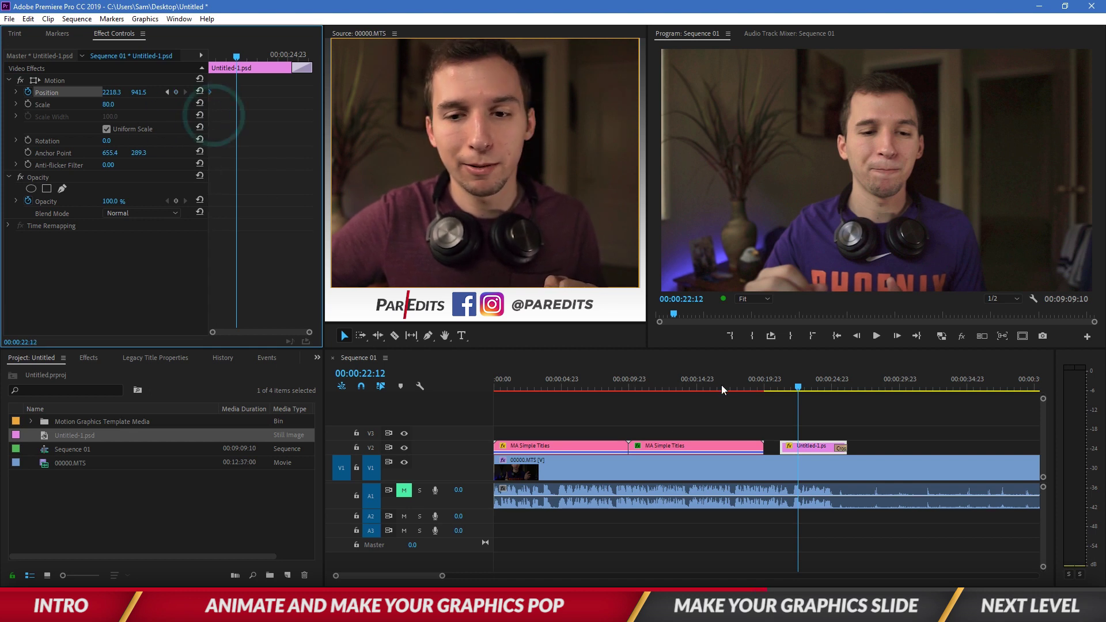
A few frames after 21:04, keyframe Position X back onscreen at about 1598
{"action": "left_click", "coordinate": [782, 384]}
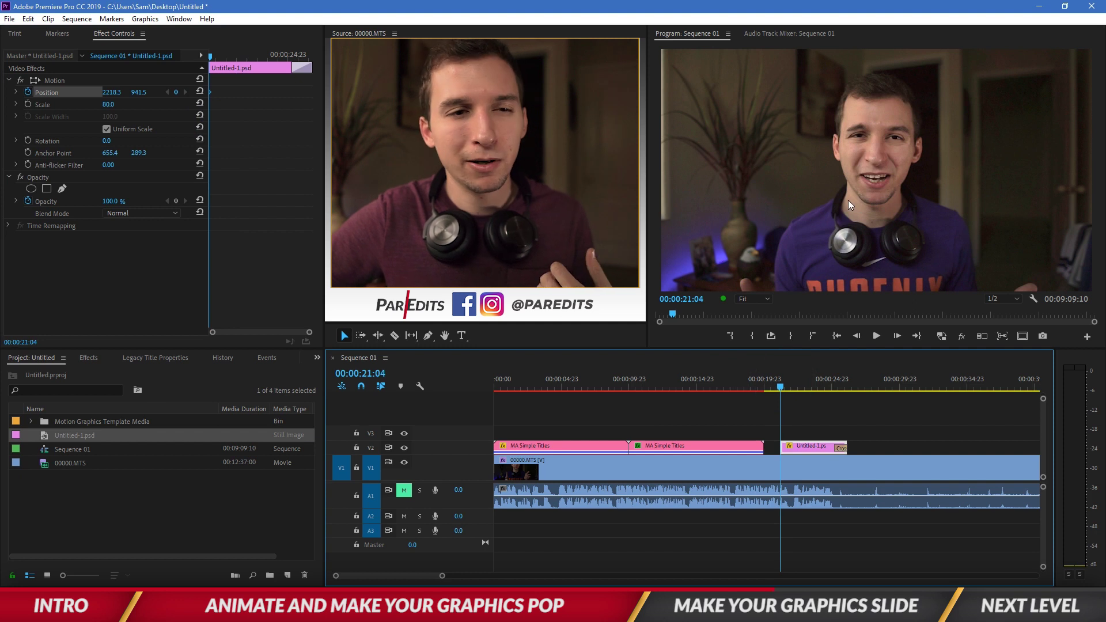
{"action": "key", "text": "Right"}
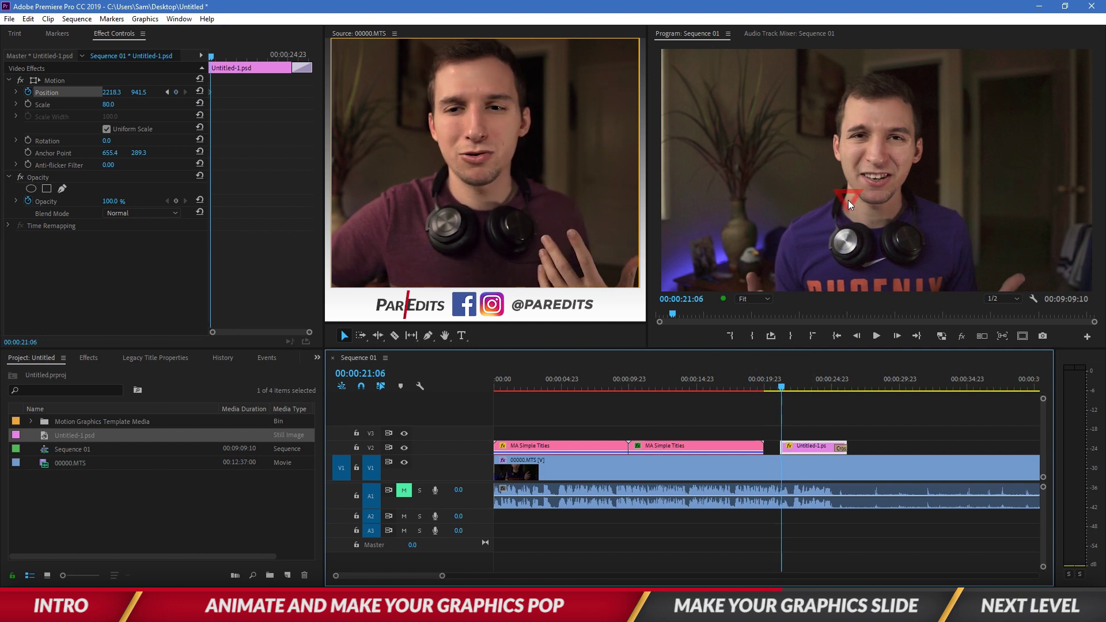
{"action": "key", "text": "Right"}
{"action": "key", "text": "Right"}
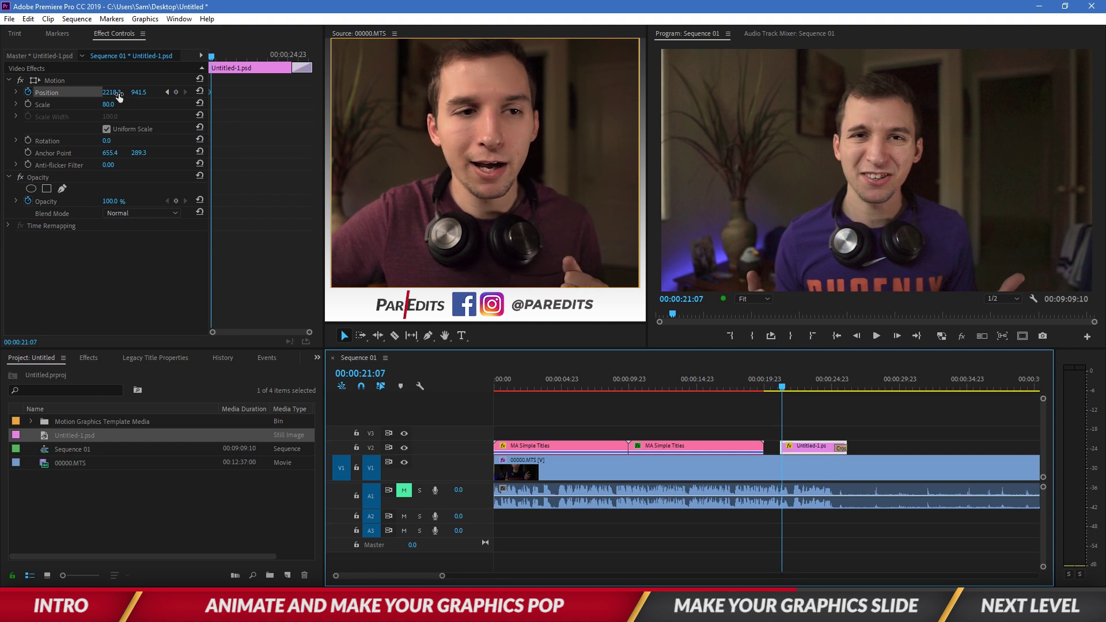
{"action": "left_click_drag", "start_coordinate": [114, 93], "coordinate": [108, 93]}
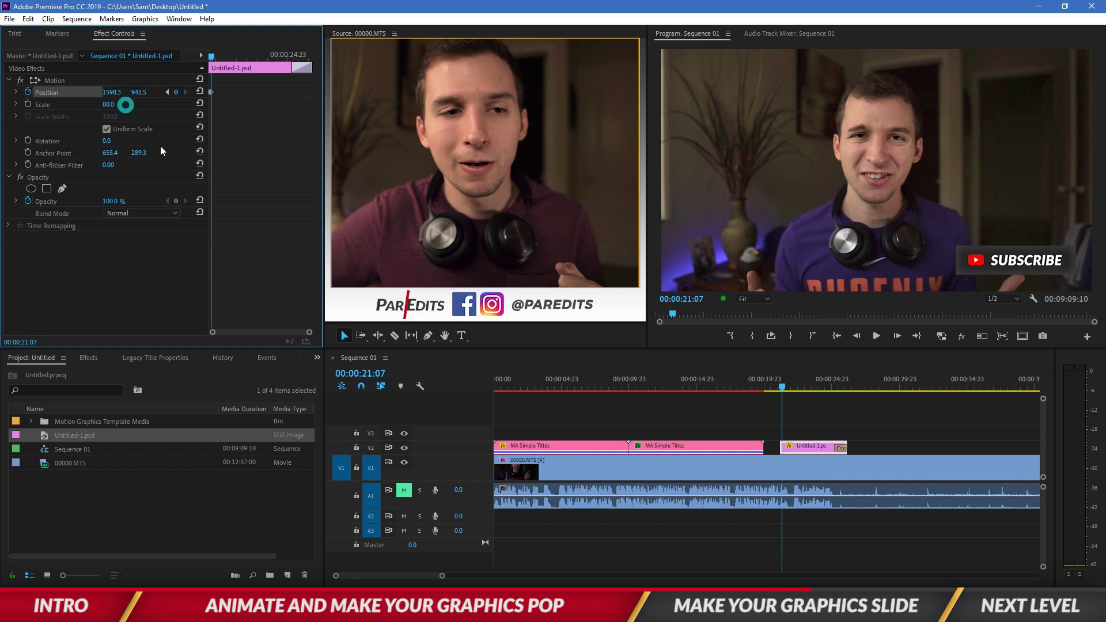
{"action": "left_click_drag", "start_coordinate": [781, 391], "coordinate": [778, 387]}
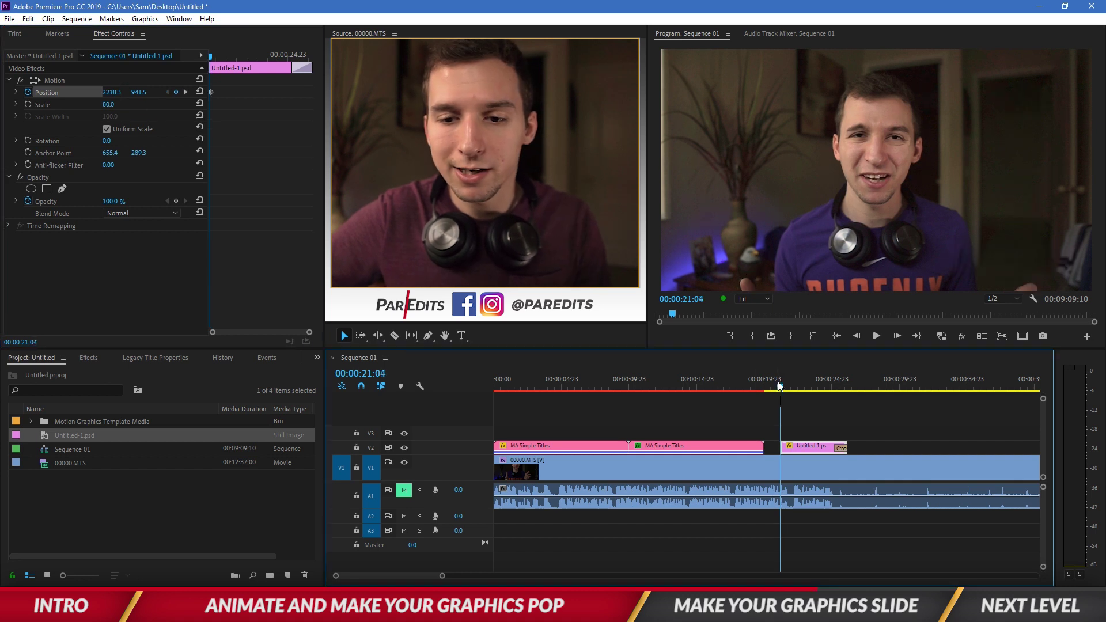
{"action": "left_click", "coordinate": [808, 432]}
{"action": "key", "text": "space"}
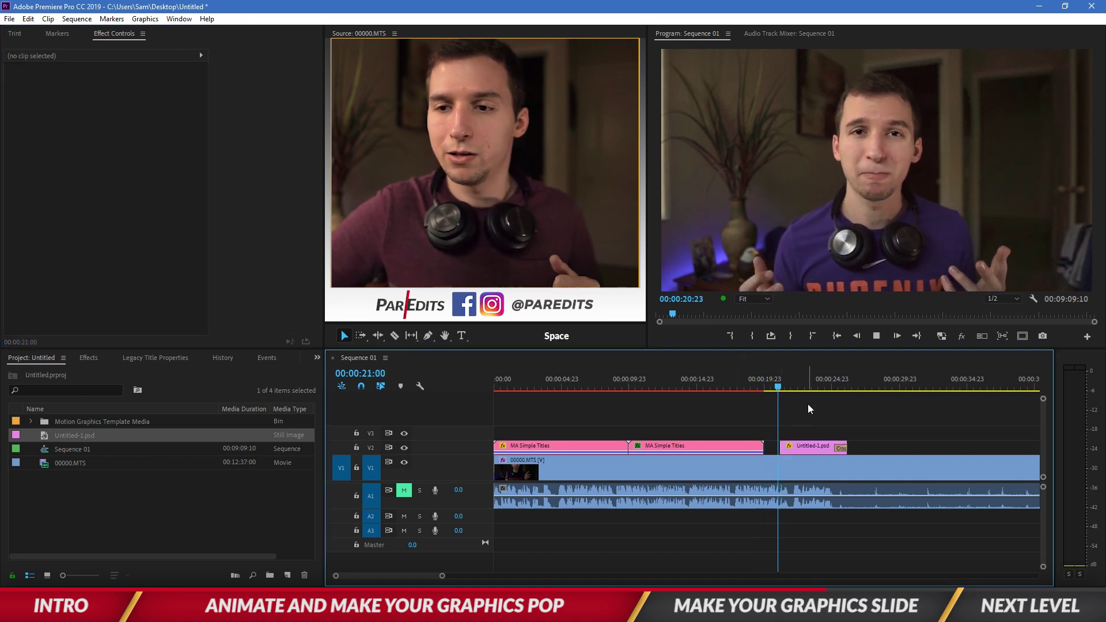
{"action": "key", "text": "space"}
{"action": "left_click", "coordinate": [815, 450]}
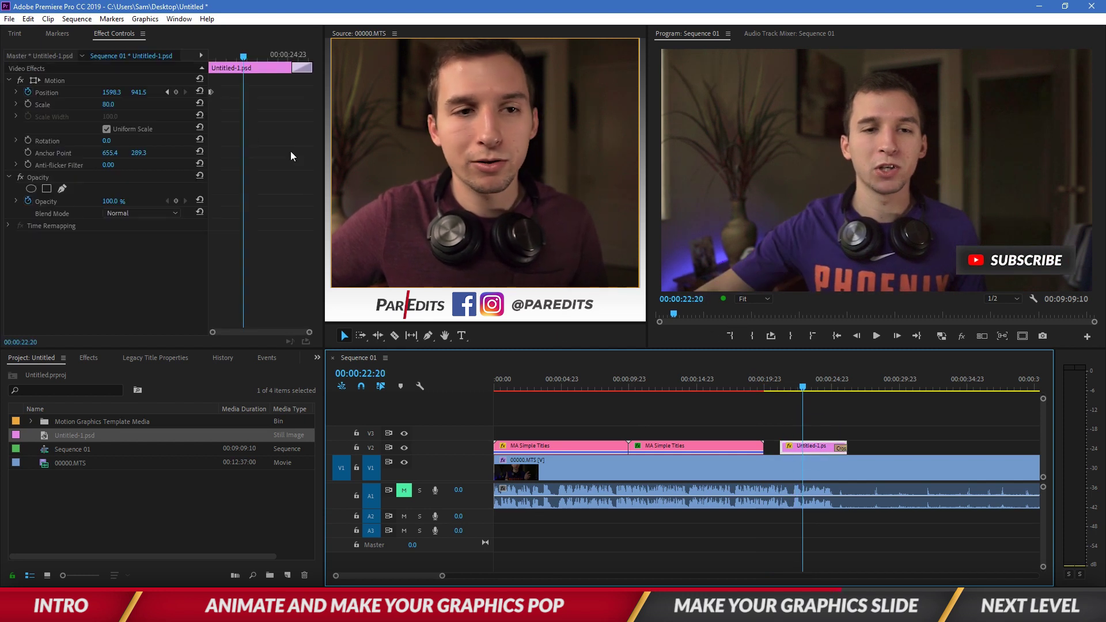
{"action": "left_click_drag", "start_coordinate": [243, 59], "coordinate": [212, 59]}
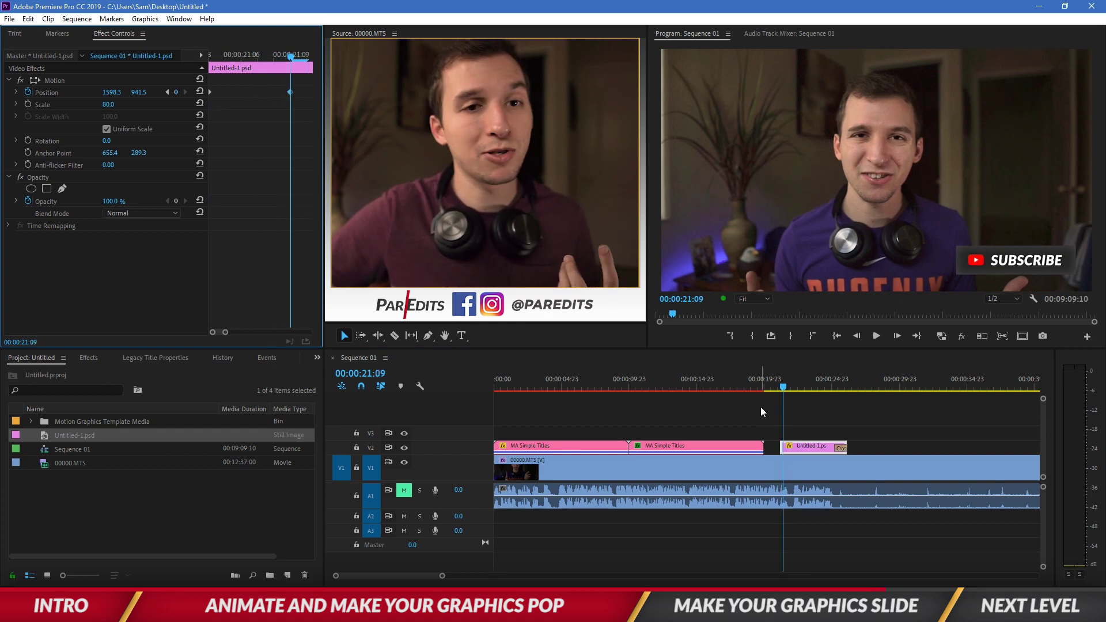
{"action": "left_click_drag", "start_coordinate": [783, 391], "coordinate": [779, 391]}
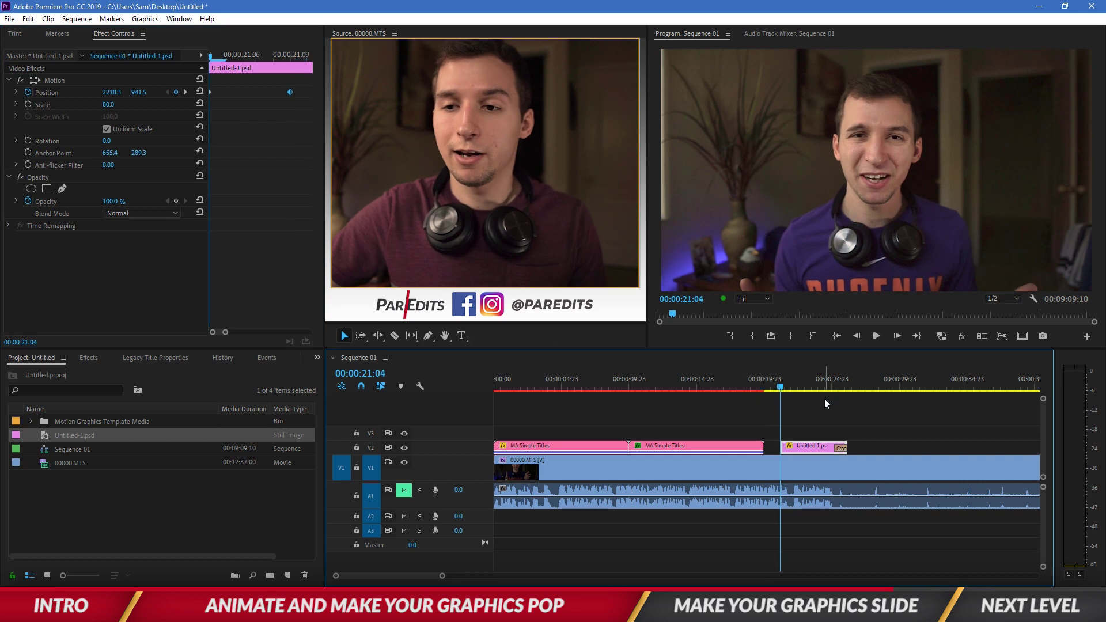
{"action": "key", "text": "space"}
{"action": "left_click", "coordinate": [803, 409]}
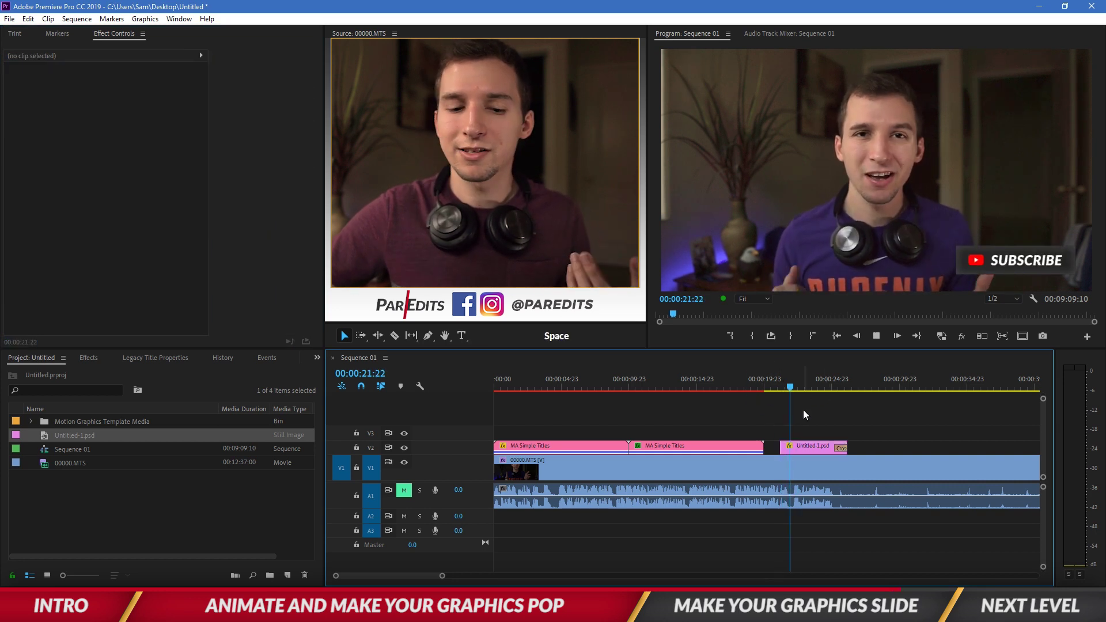
Add a cross dissolve at the Untitled-1 clip's start and preview the fade-in slide
{"action": "key", "text": "space"}
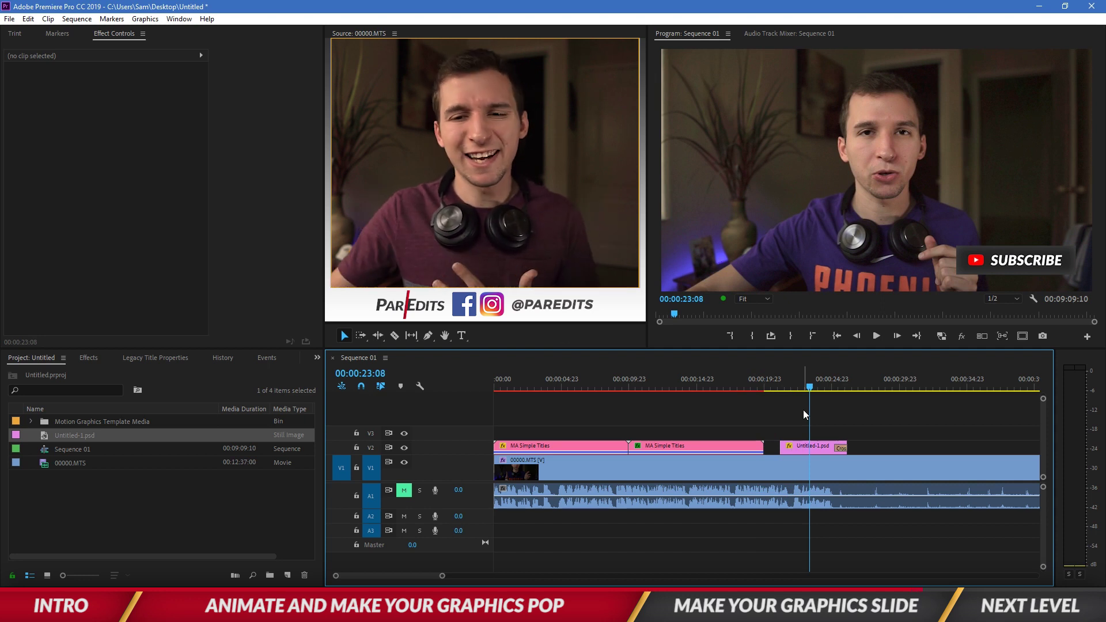
{"action": "left_click", "coordinate": [777, 450]}
{"action": "key", "text": "ctrl+d"}
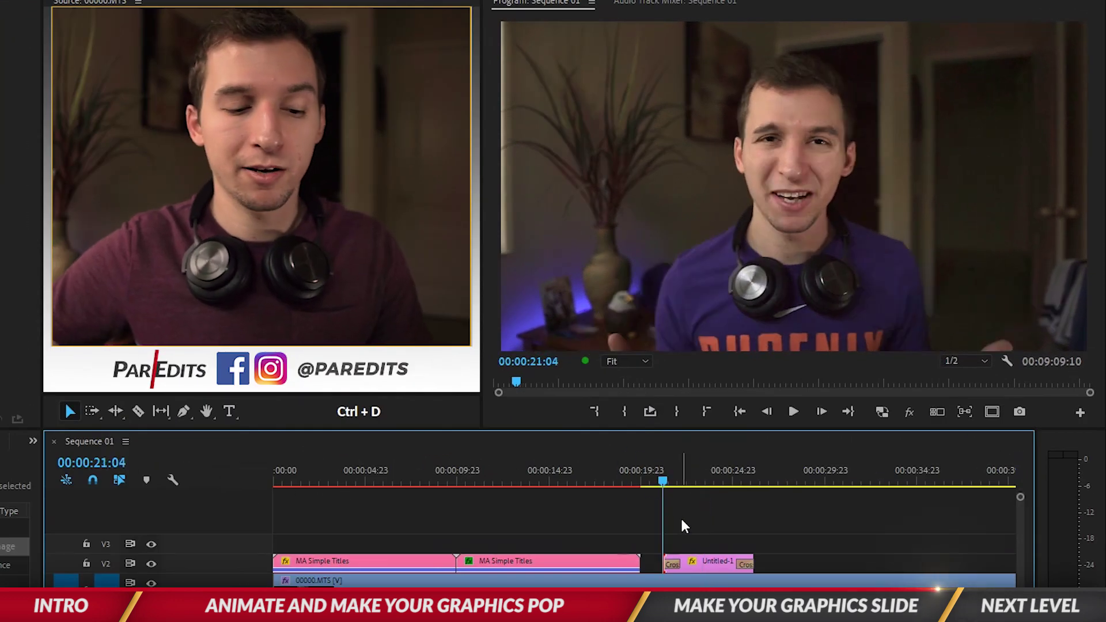
{"action": "key", "text": "space"}
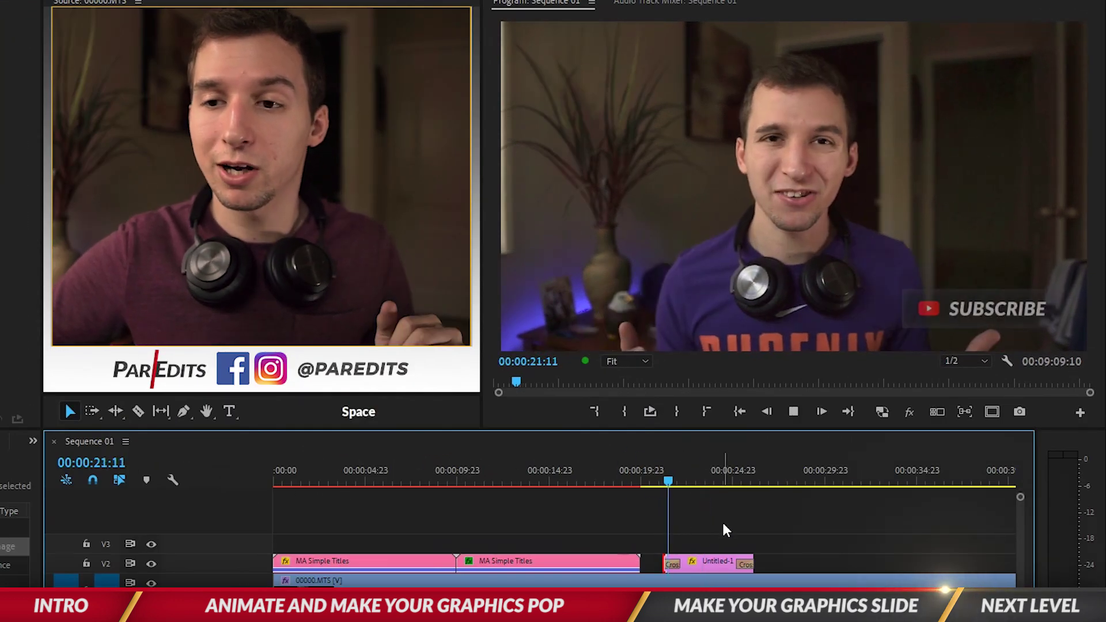